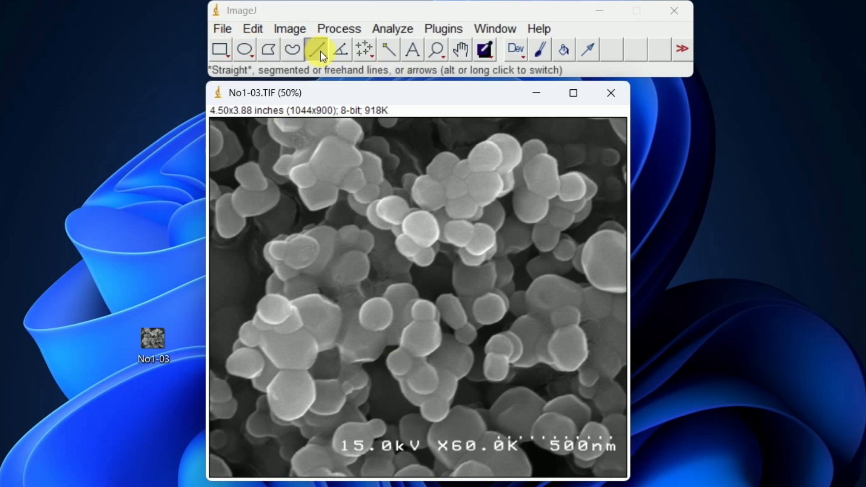
# Draw a straight line about 282 pixels long along the full dotted 500 nm scale bar of the micrograph.
pyautogui.scroll(4, 508, 447)
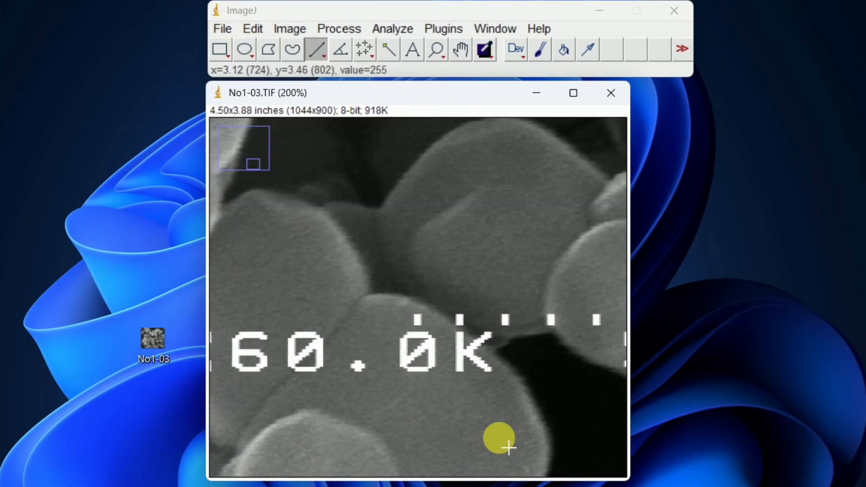
pyautogui.scroll(-2, 509, 447)
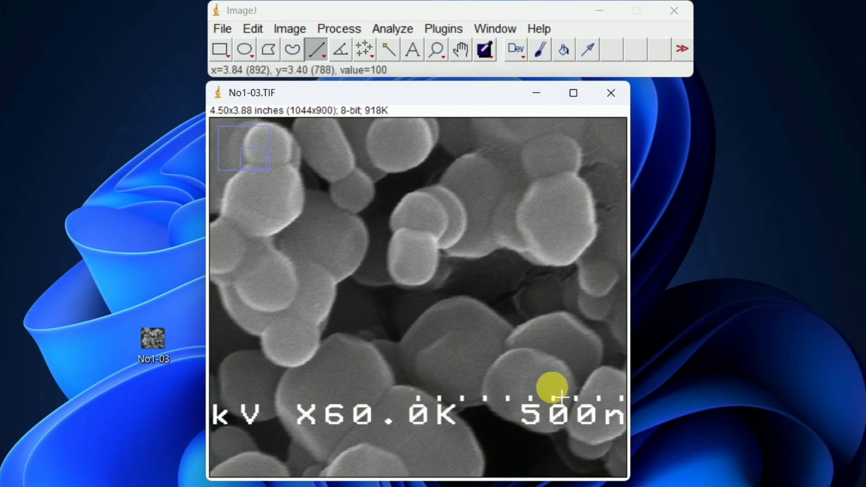
pyautogui.scroll(-1, 551, 386)
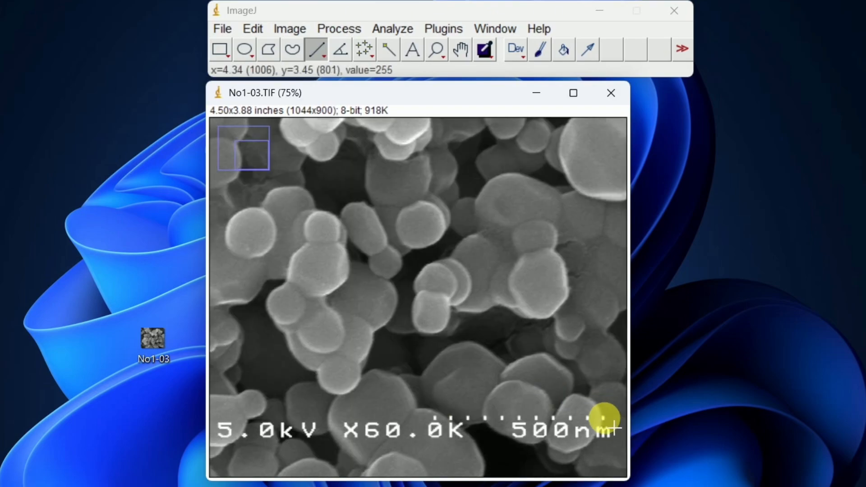
pyautogui.moveTo(603, 418); pyautogui.dragTo(435, 418)
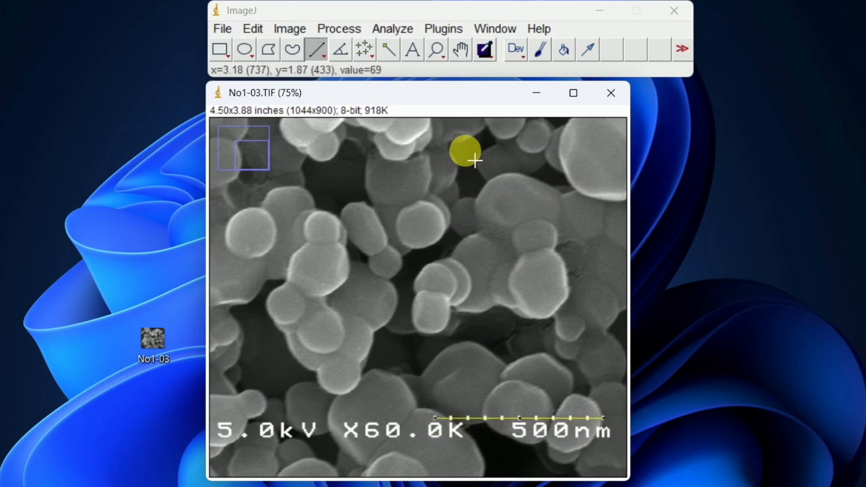
# Set the image scale from the drawn line with a known distance of 500 and nm as the unit of length.
pyautogui.click(392, 28)
pyautogui.click(414, 195)
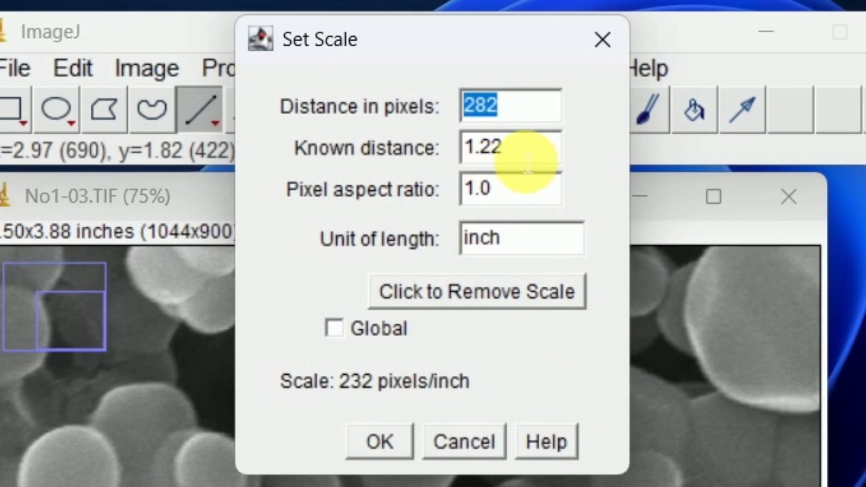
pyautogui.press('Tab')
pyautogui.write('500')
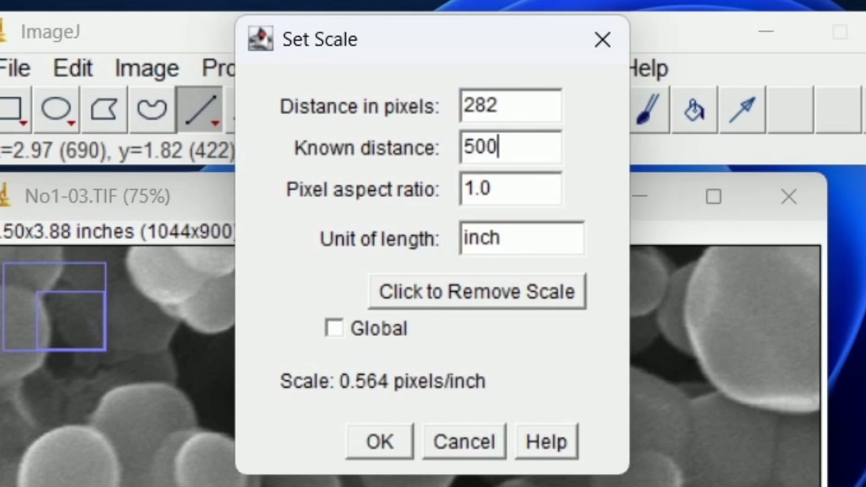
pyautogui.doubleClick(551, 246)
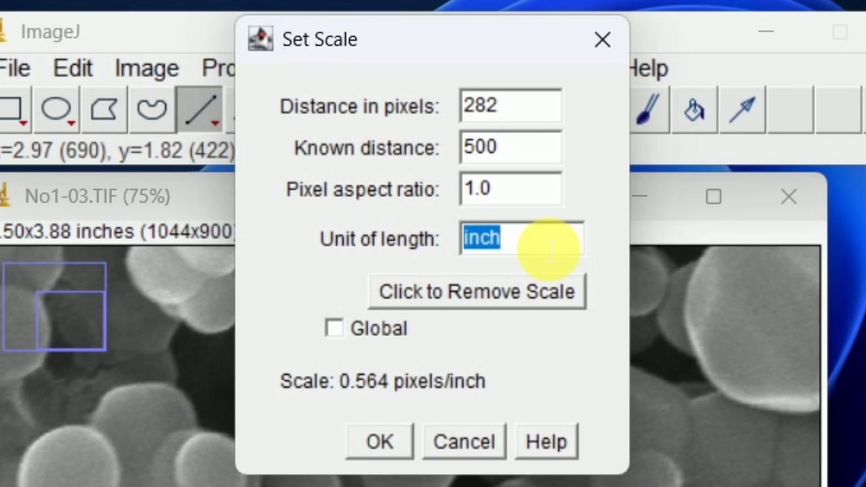
pyautogui.write('nm')
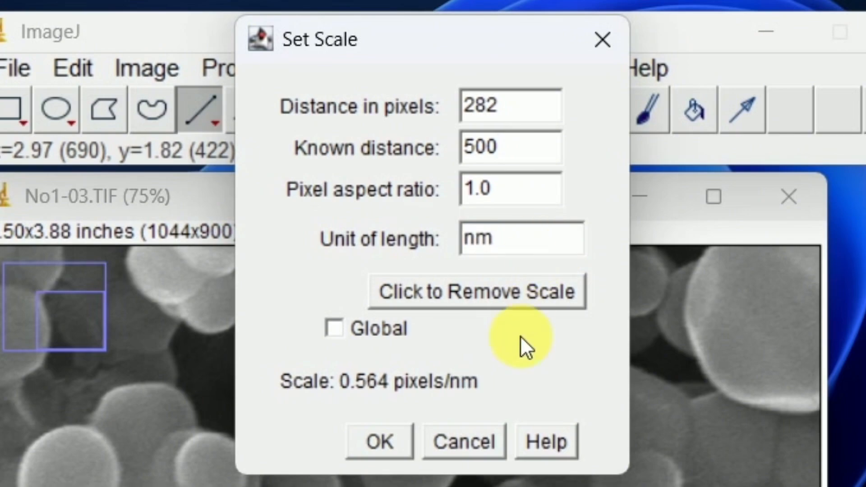
pyautogui.click(382, 442)
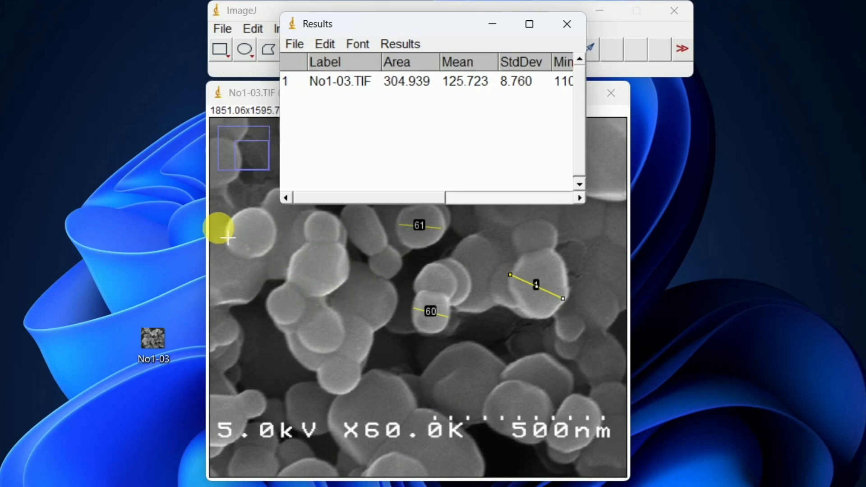
# Measure the diameters of three particles: the round one left of the central cluster, the larger one beside it, and one above the 500 nm label.
pyautogui.moveTo(227, 224); pyautogui.dragTo(340, 281)
pyautogui.hotkey('ctrl', 'm')
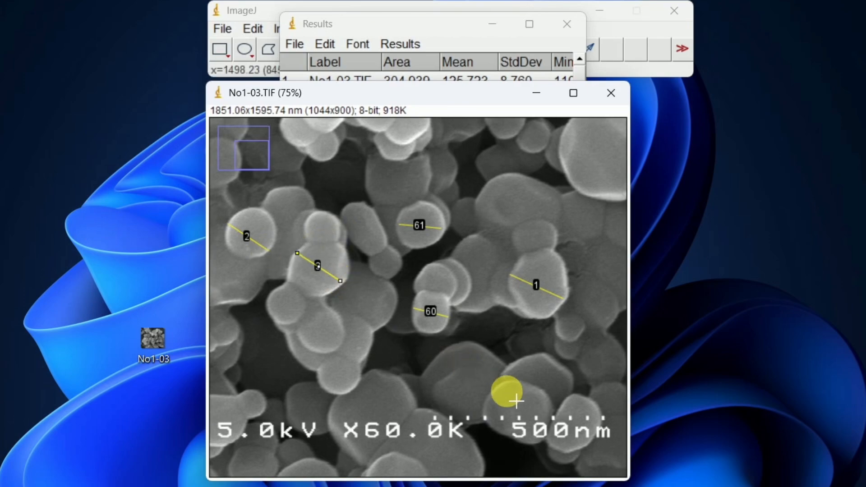
pyautogui.moveTo(495, 392); pyautogui.dragTo(549, 414)
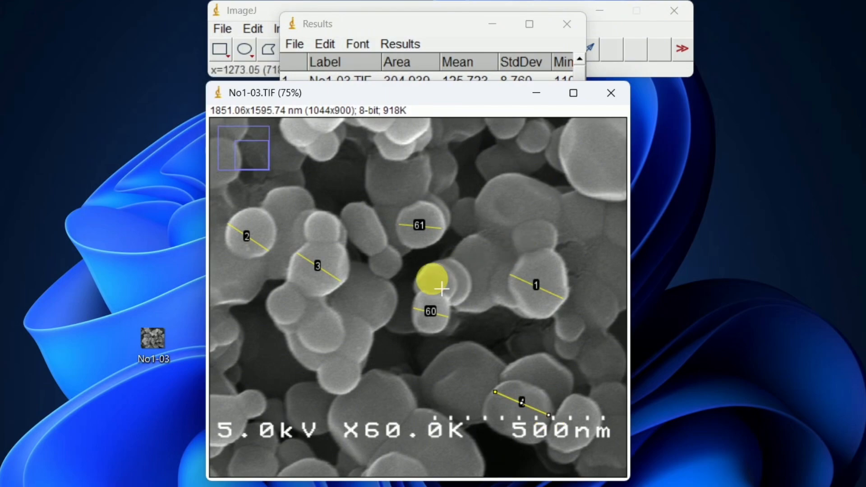
# Measure the diameters of two particles in the image's left cluster: the outermost one and the round one at its upper end.
pyautogui.scroll(-3, 432, 279)
pyautogui.scroll(3, 251, 246)
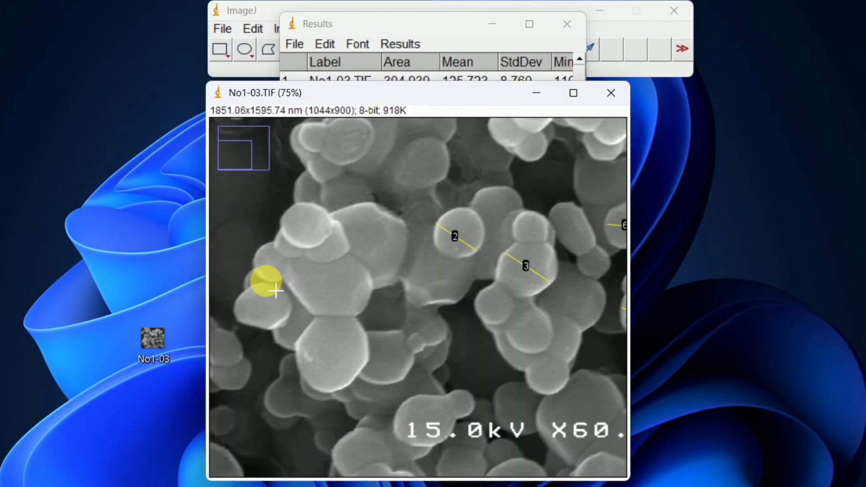
pyautogui.moveTo(234, 301); pyautogui.dragTo(295, 328)
pyautogui.hotkey('ctrl', 'm')
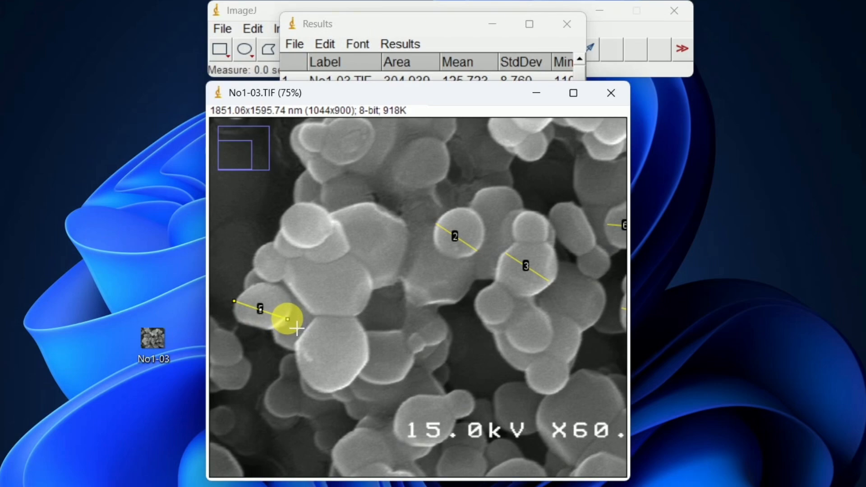
pyautogui.moveTo(284, 210); pyautogui.dragTo(323, 234)
pyautogui.hotkey('ctrl', 'm')
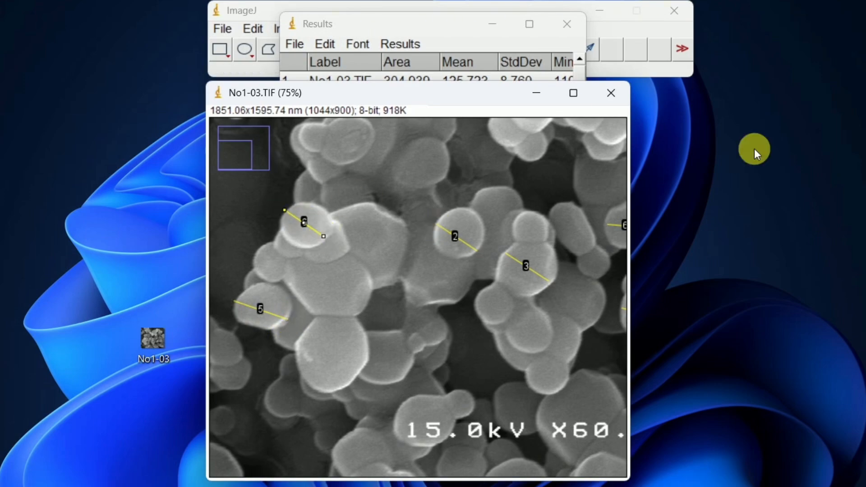
# Close the No1-03.TIF image without saving the changes.
pyautogui.moveTo(559, 88)
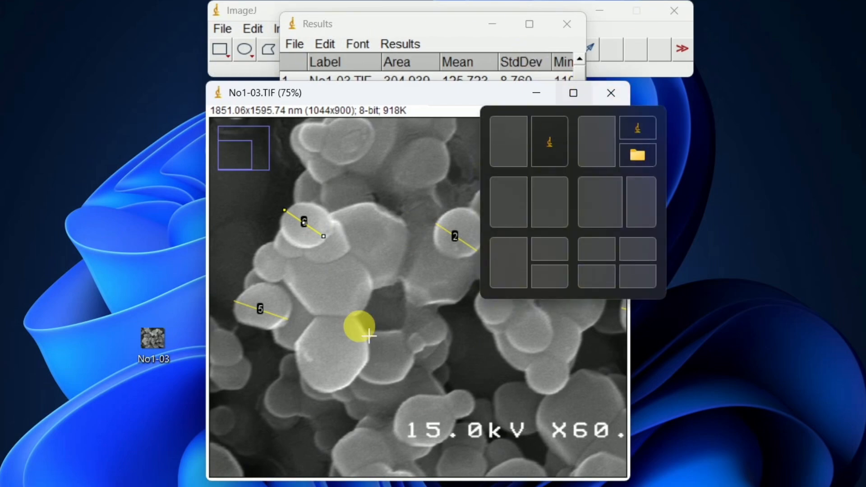
pyautogui.click(613, 102)
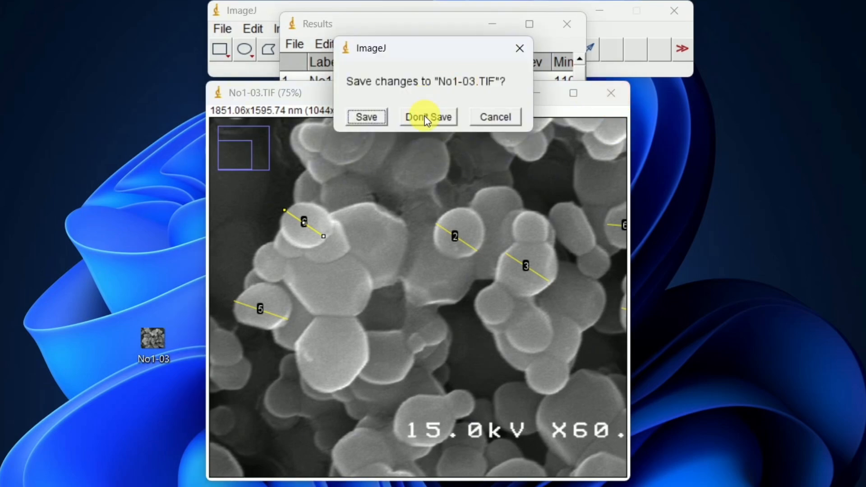
pyautogui.click(426, 118)
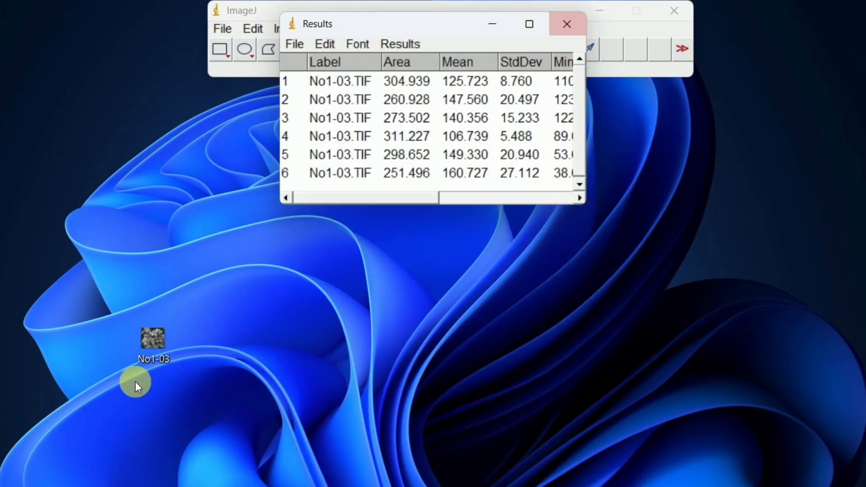
# View No1-03.TIF and the numbered particles in SEM-[Recovered].png in the photo viewer, closing each image after inspection.
pyautogui.doubleClick(149, 339)
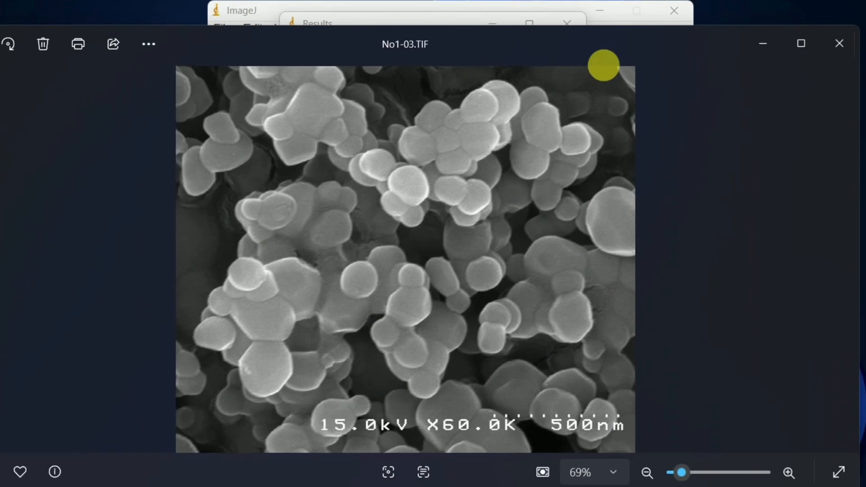
pyautogui.click(842, 41)
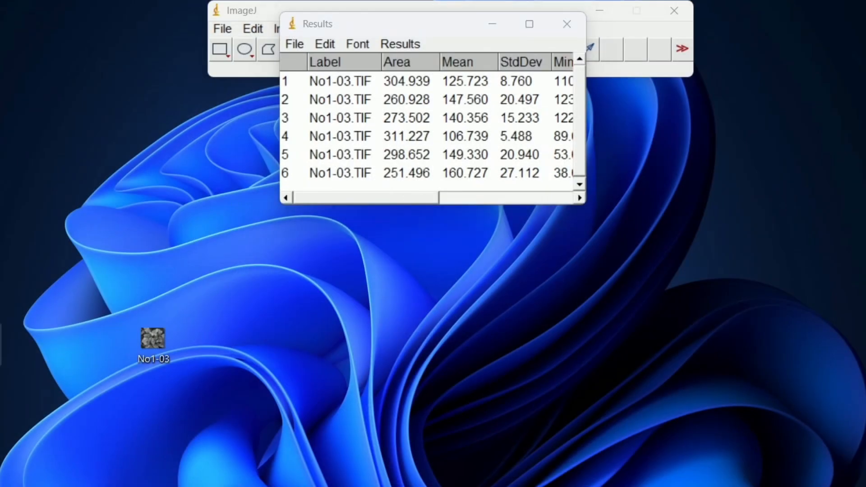
pyautogui.doubleClick(1, 345)
pyautogui.scroll(4, 413, 207)
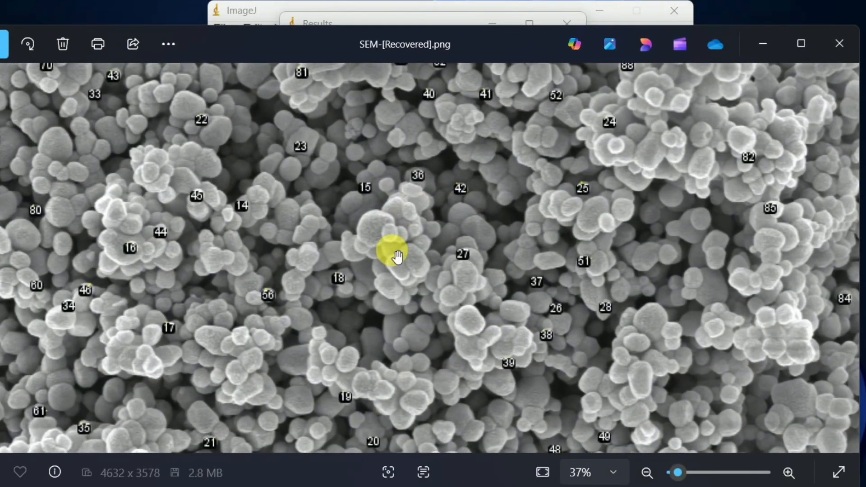
pyautogui.scroll(3, 349, 250)
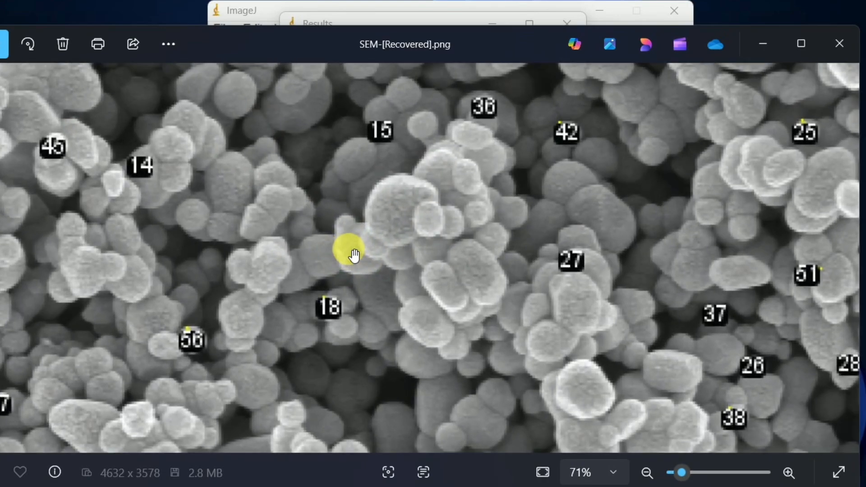
pyautogui.scroll(-3, 354, 254)
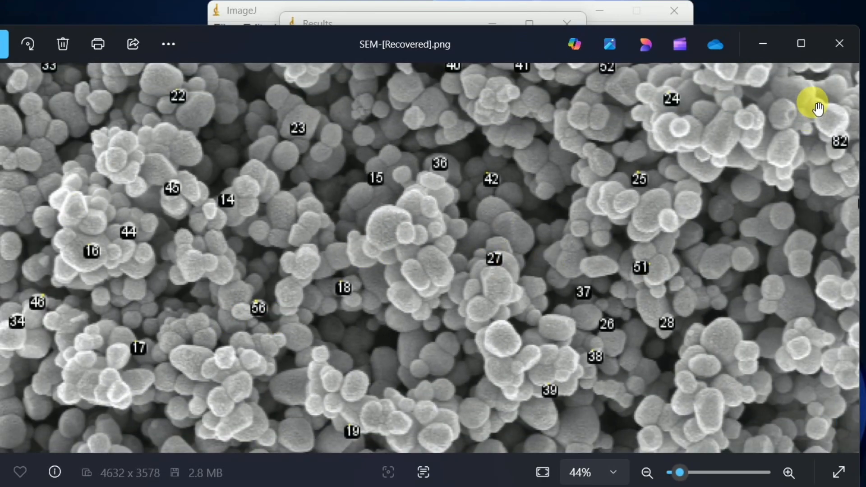
pyautogui.click(830, 53)
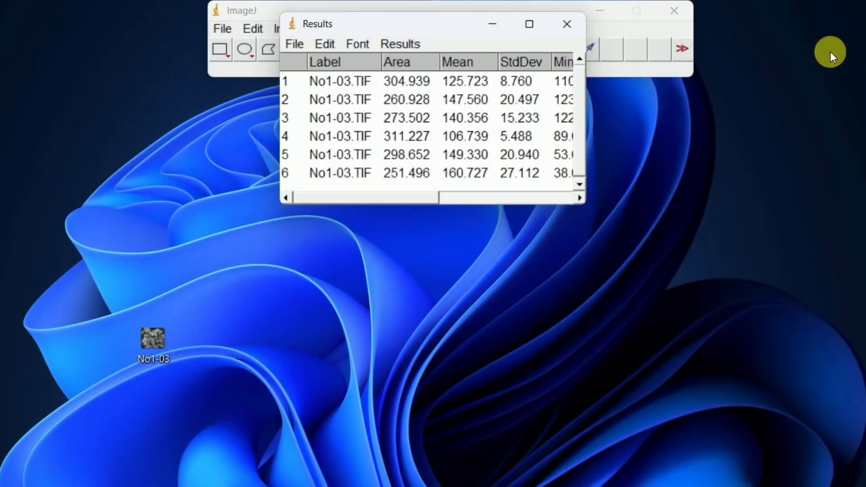
# Move the Results window clear of the ImageJ toolbar and widen it to show the Min, Max and Angle columns.
pyautogui.moveTo(429, 19); pyautogui.dragTo(436, 132)
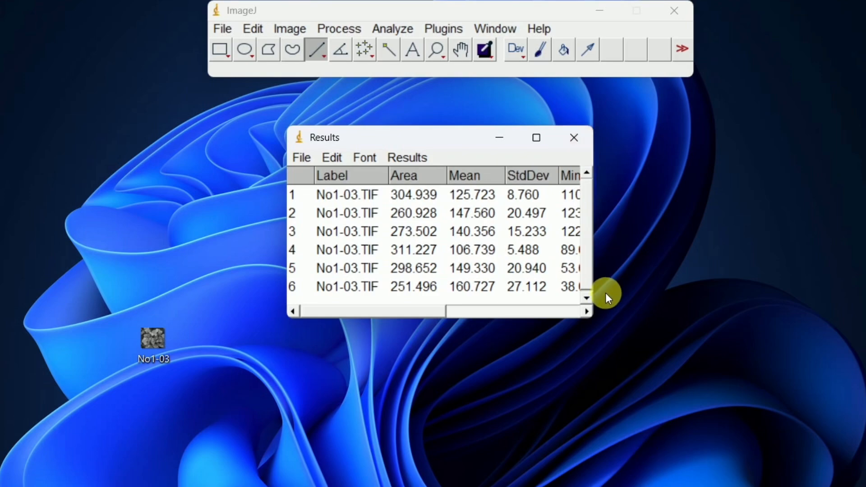
pyautogui.moveTo(712, 486)
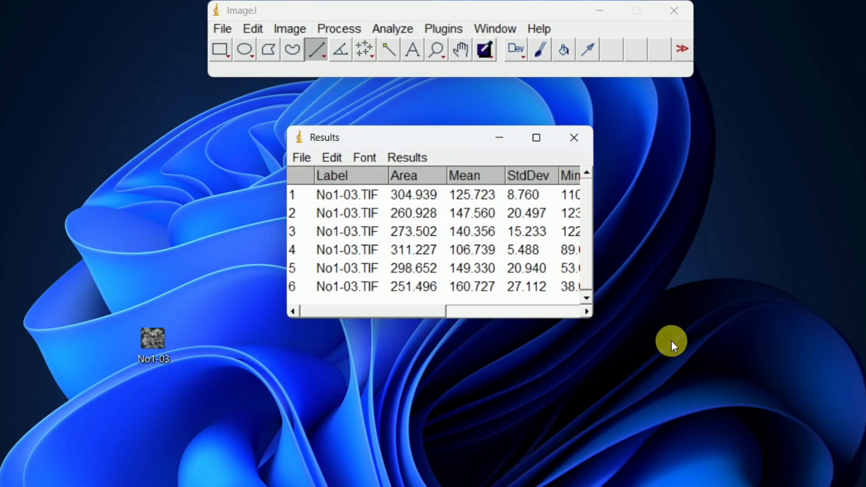
pyautogui.moveTo(633, 288); pyautogui.dragTo(734, 291)
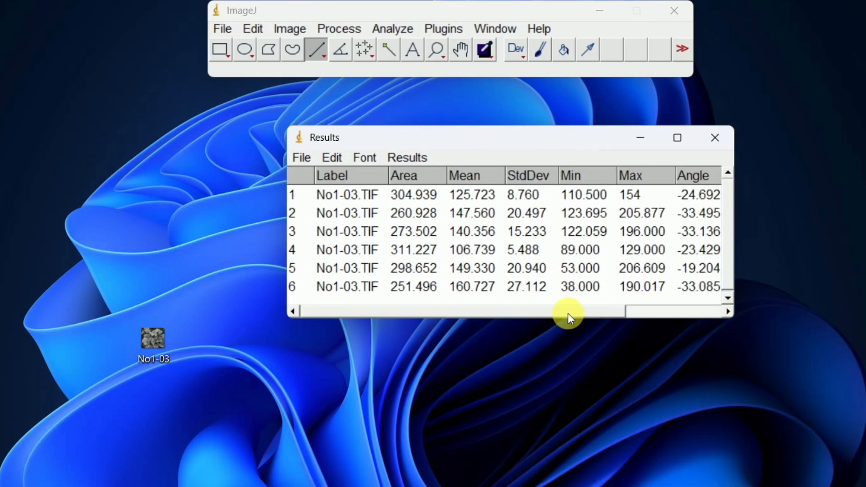
pyautogui.moveTo(569, 317); pyautogui.dragTo(576, 423)
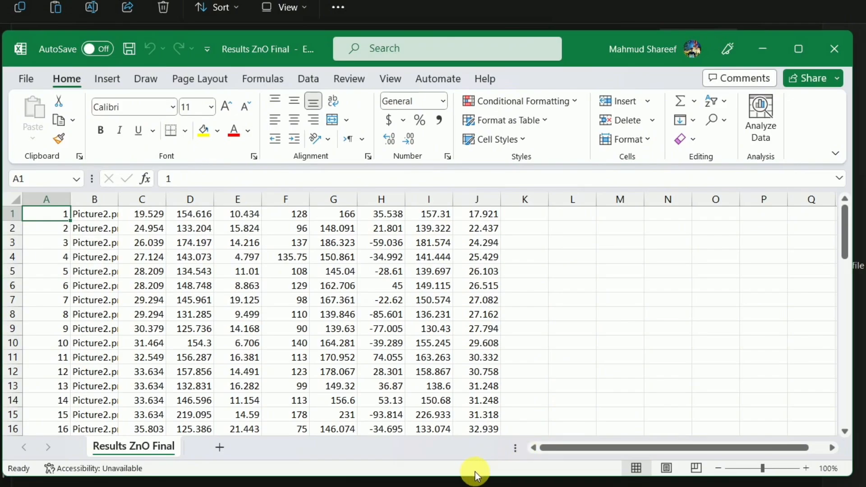
# In the Excel workbook Results ZnO Final, review the measurement rows and copy the particle length values in J1:J60.
pyautogui.moveTo(474, 483); pyautogui.dragTo(474, 486)
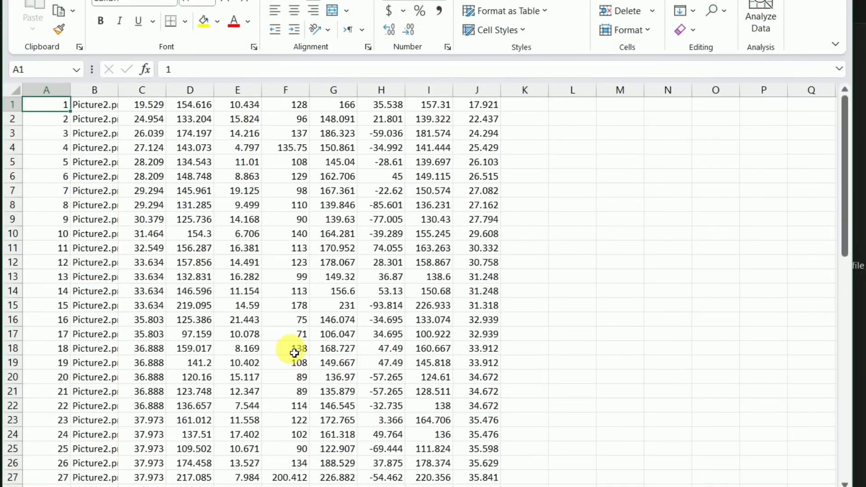
pyautogui.scroll(-15, 372, 260)
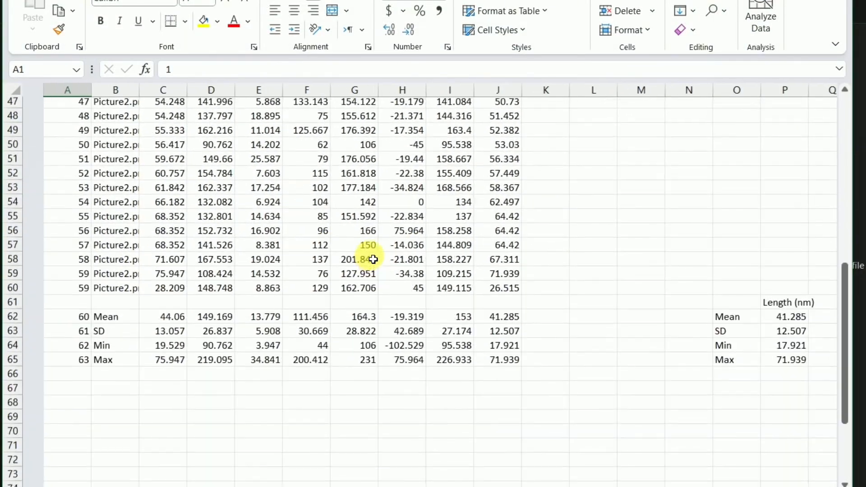
pyautogui.scroll(2, 373, 259)
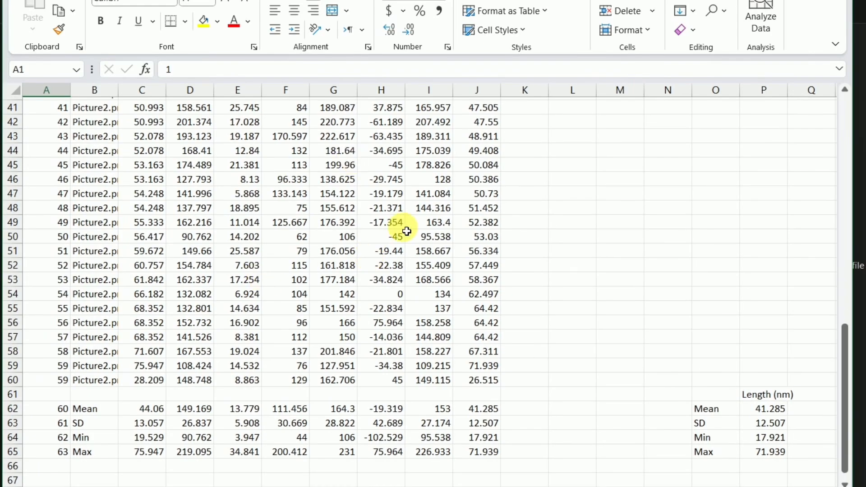
pyautogui.scroll(1, 364, 243)
pyautogui.scroll(12, 363, 243)
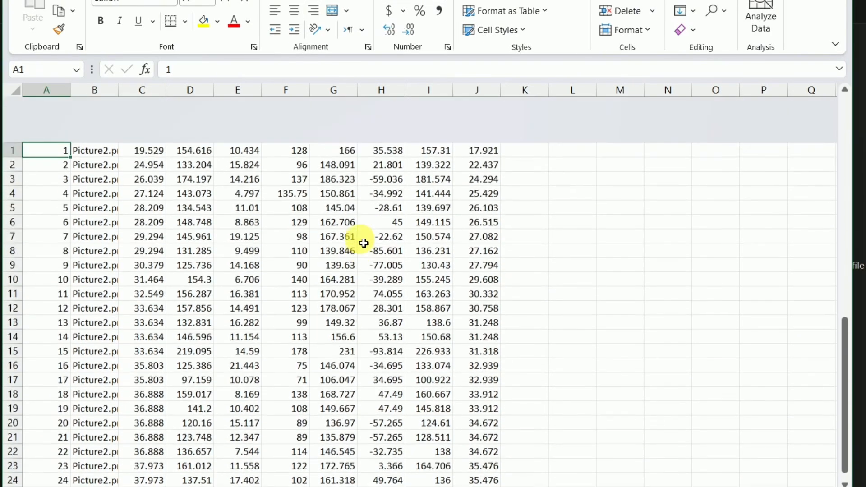
pyautogui.moveTo(487, 108); pyautogui.dragTo(496, 472)
pyautogui.hotkey('ctrl', 'c')
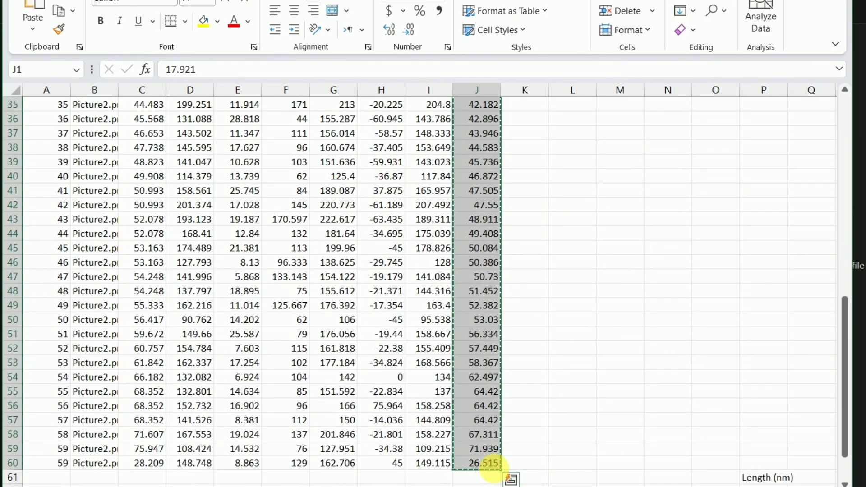
# Launch Origin 2024 and select the Long Name cell of column A(X) in Book1.
pyautogui.press('super')
pyautogui.write('o')
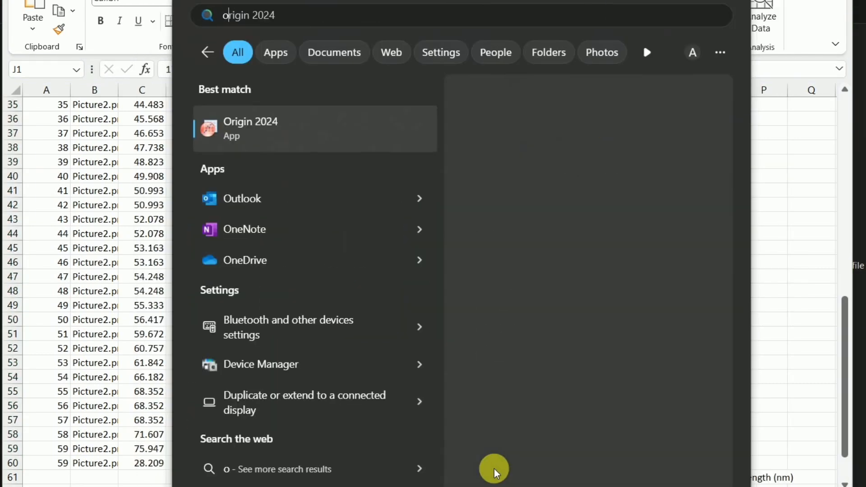
pyautogui.press('Return')
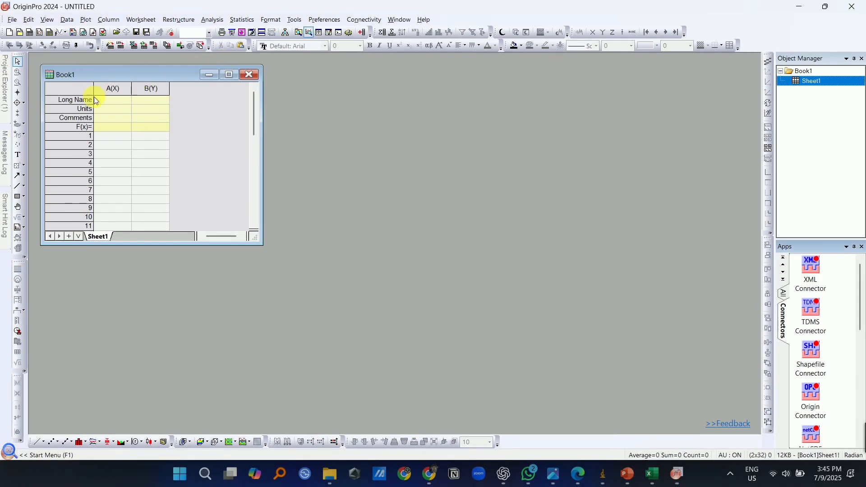
pyautogui.click(105, 99)
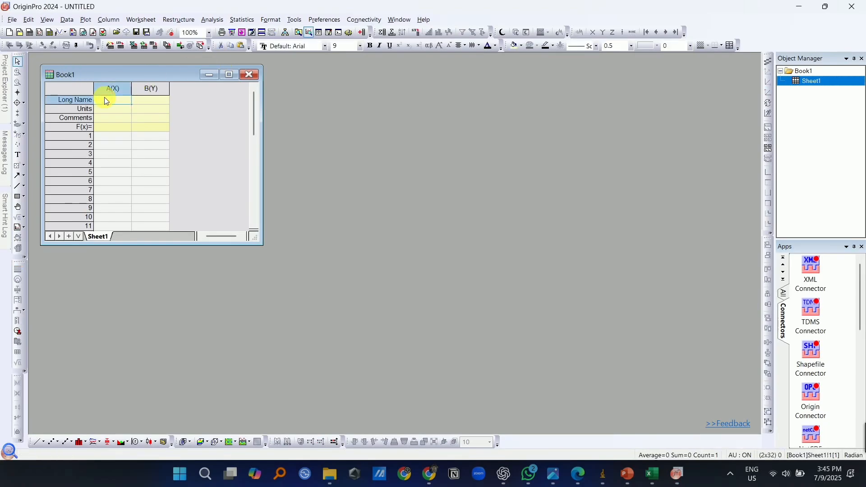
# Paste the copied particle length values into column A(X) of Book1, starting at the F(x)= cell.
pyautogui.click(107, 127)
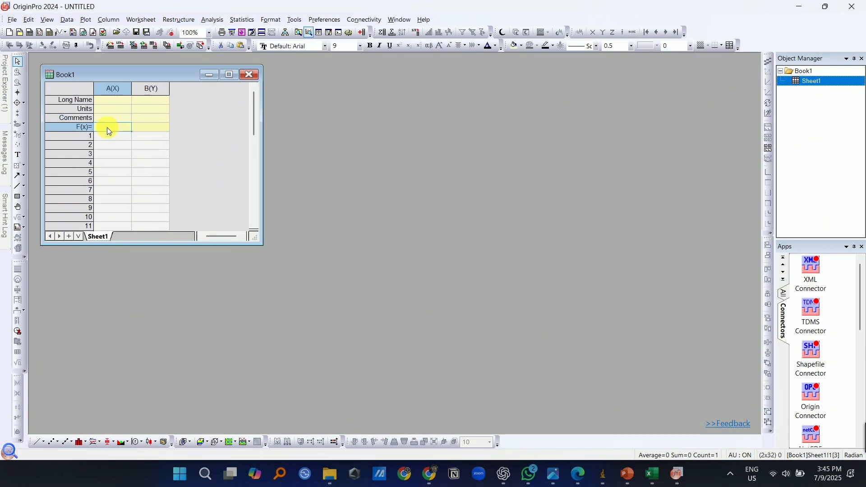
pyautogui.hotkey('ctrl', 'v')
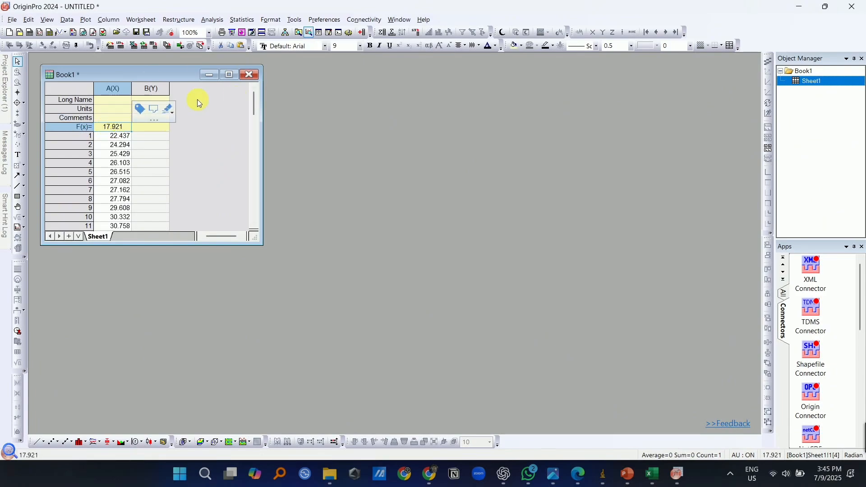
pyautogui.click(85, 20)
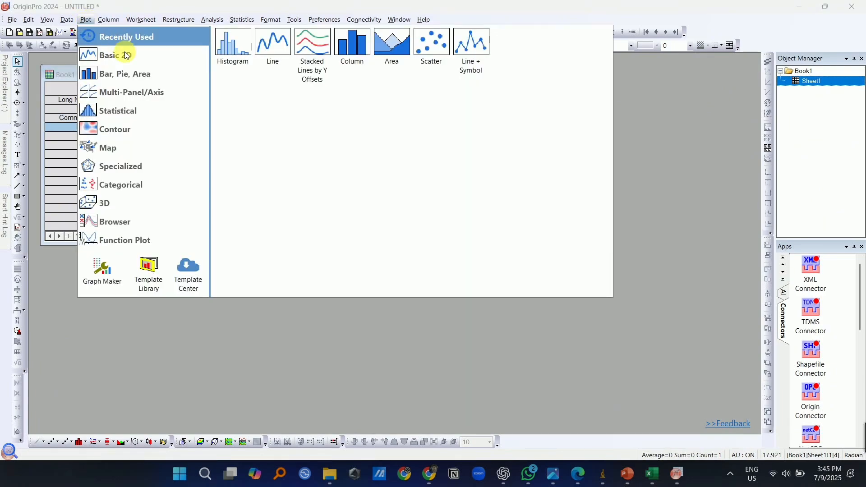
pyautogui.click(131, 112)
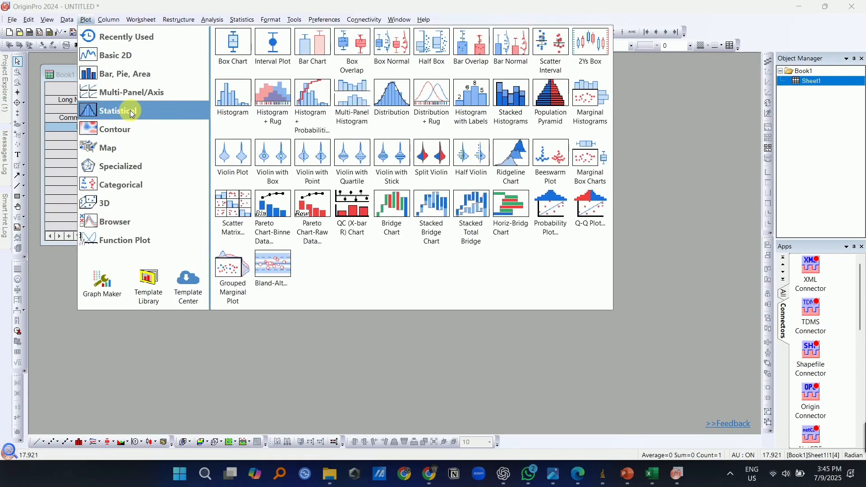
pyautogui.click(234, 105)
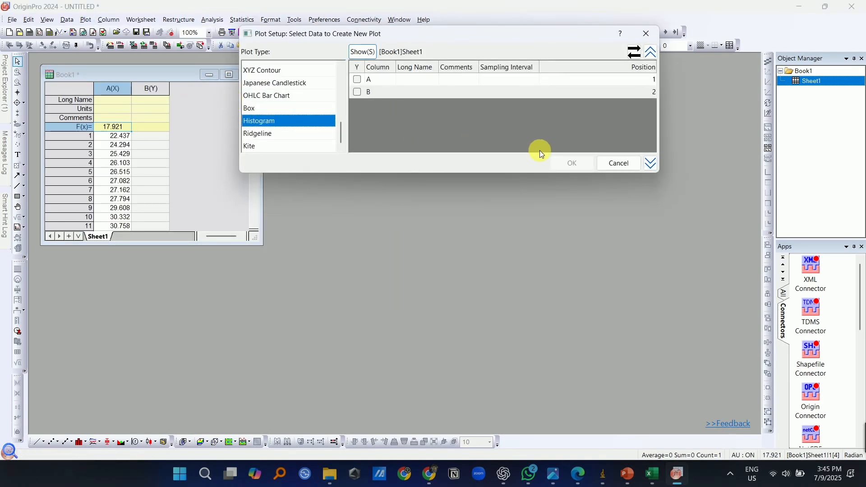
pyautogui.click(614, 164)
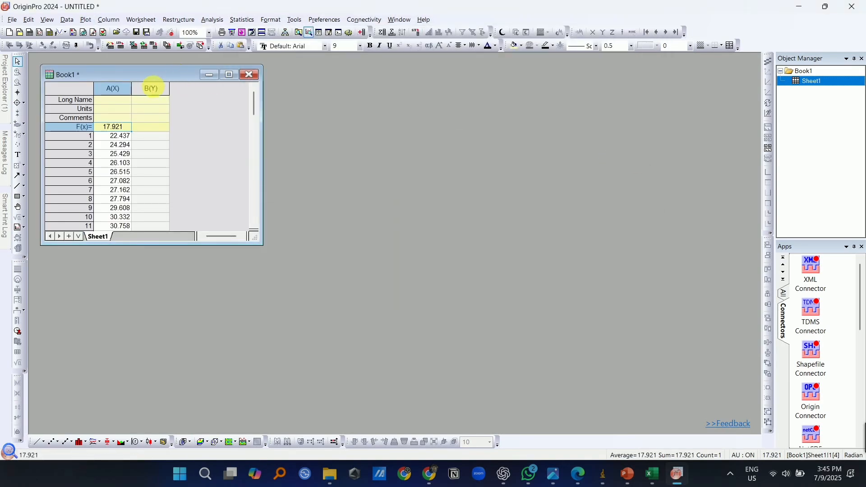
# Delete the empty column B(Y) and clear the F(x)= cell of column A(X).
pyautogui.click(157, 92)
pyautogui.rightClick(150, 88)
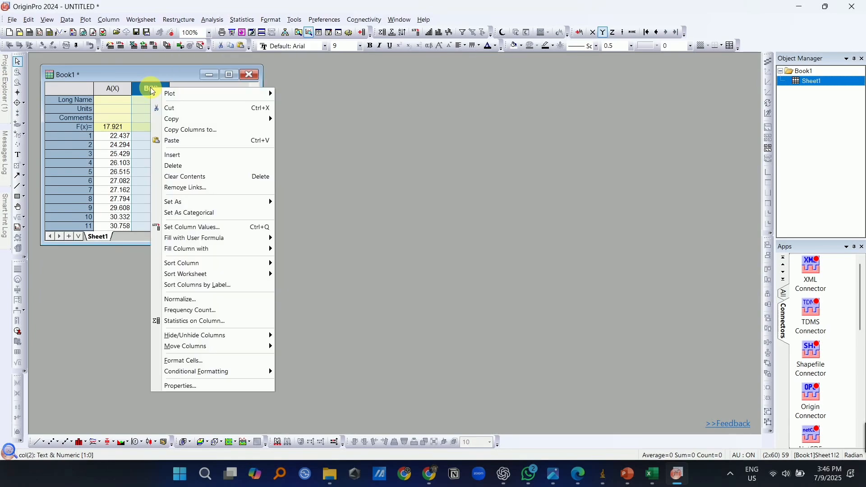
pyautogui.click(197, 163)
pyautogui.click(108, 128)
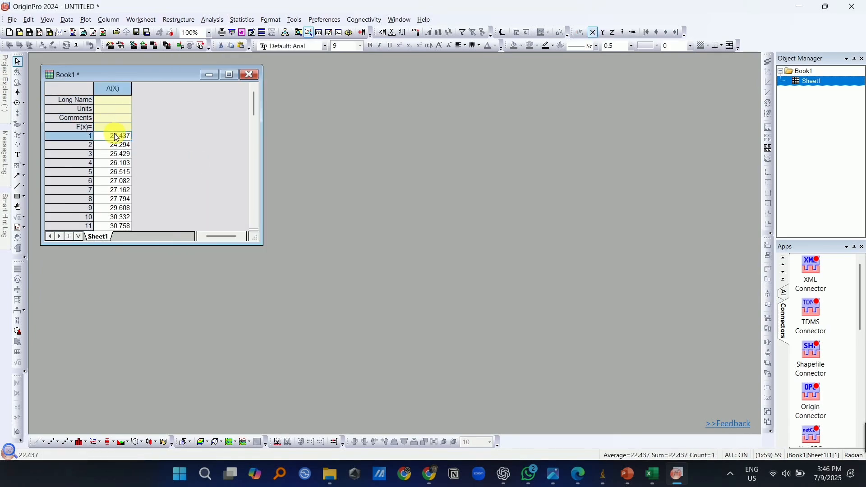
# Plot column A(X) as a histogram and place the graph window beside the Book1 worksheet.
pyautogui.click(119, 89)
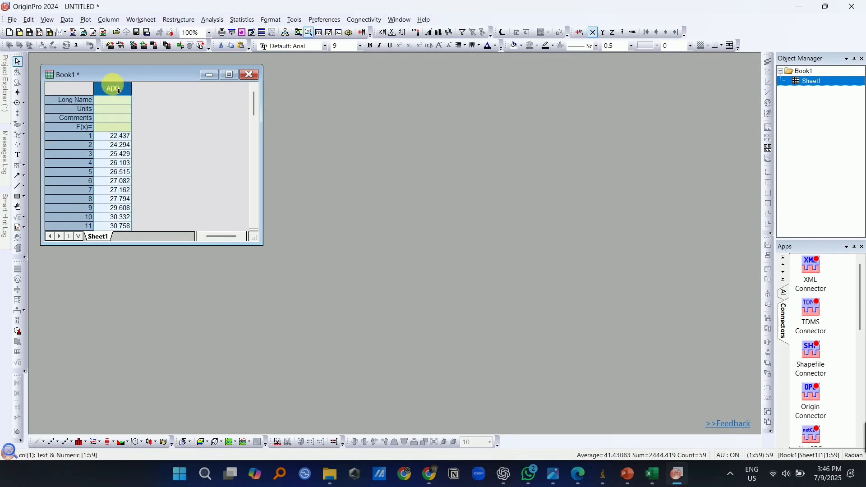
pyautogui.click(87, 20)
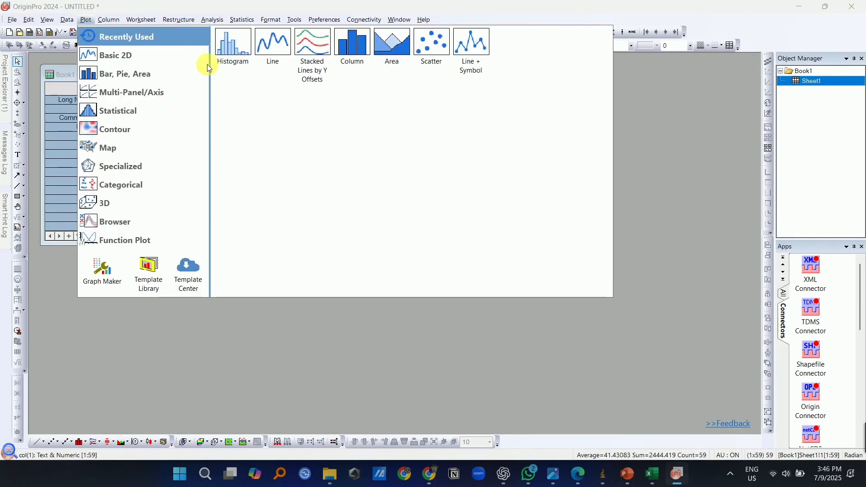
pyautogui.click(235, 50)
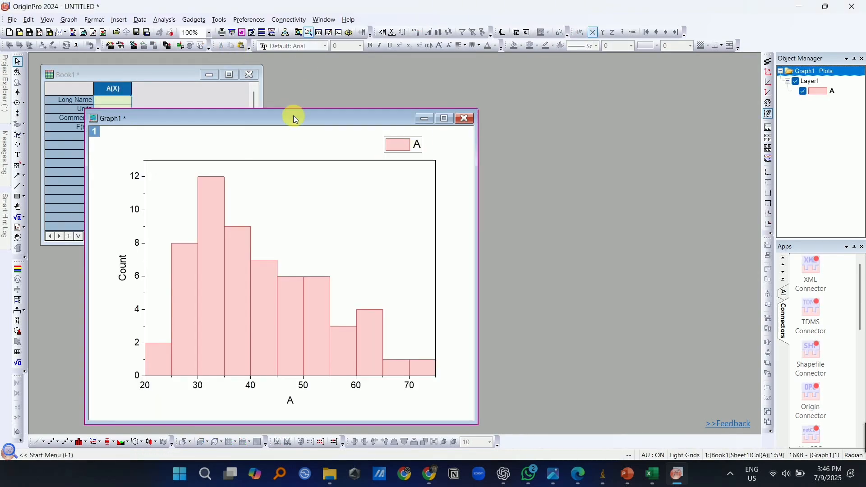
pyautogui.moveTo(293, 116); pyautogui.dragTo(473, 85)
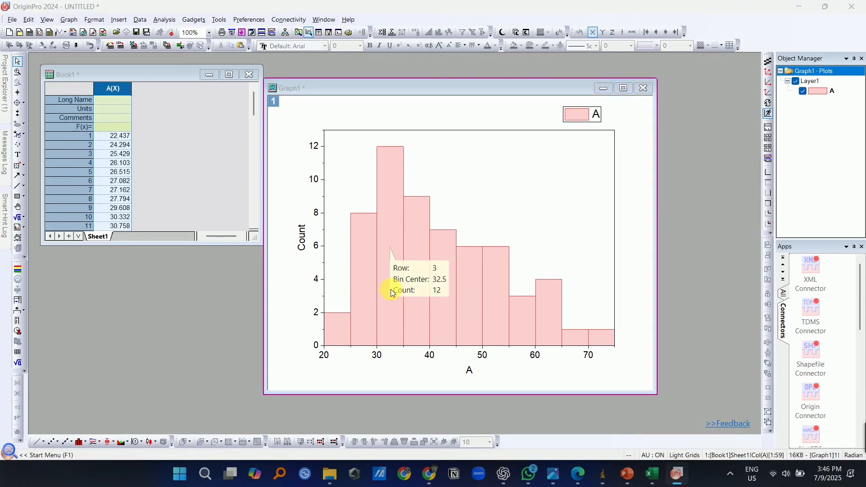
# Turn off automatic binning for the histogram and set its bin size to 10.
pyautogui.doubleClick(396, 337)
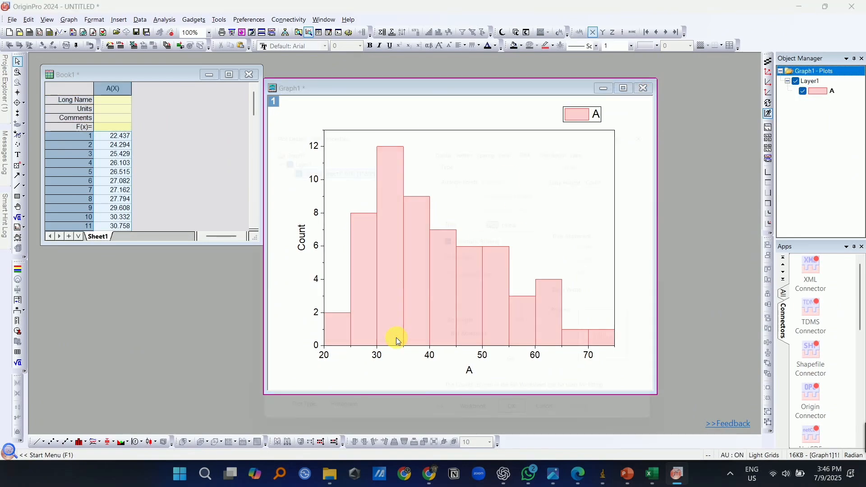
pyautogui.moveTo(454, 114); pyautogui.dragTo(437, 65)
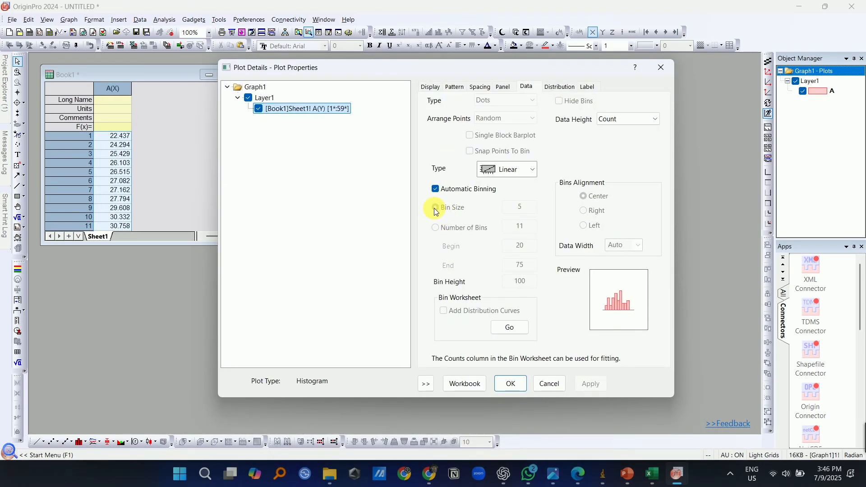
pyautogui.click(436, 189)
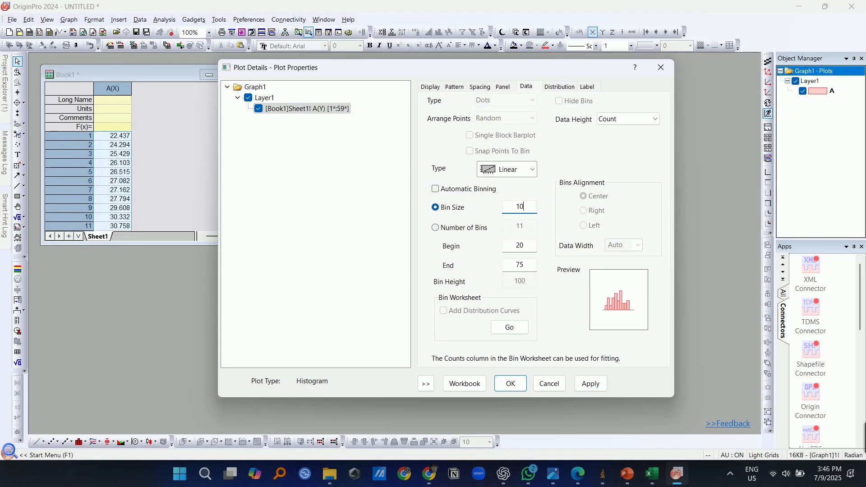
pyautogui.click(521, 385)
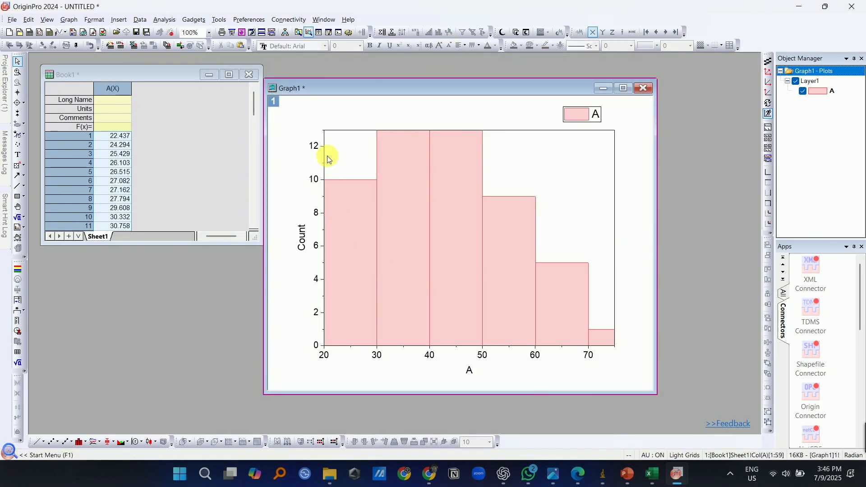
# Try 20 and 30 as the upper limit of the histogram's Y axis scale.
pyautogui.doubleClick(315, 150)
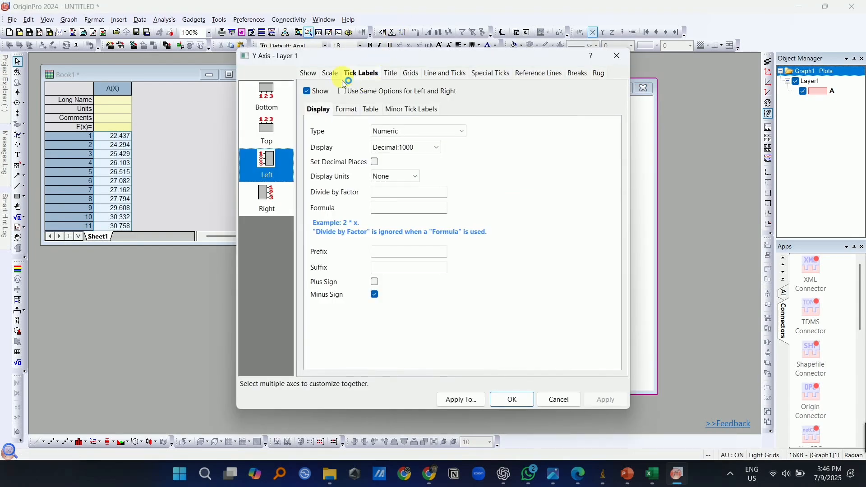
pyautogui.click(330, 75)
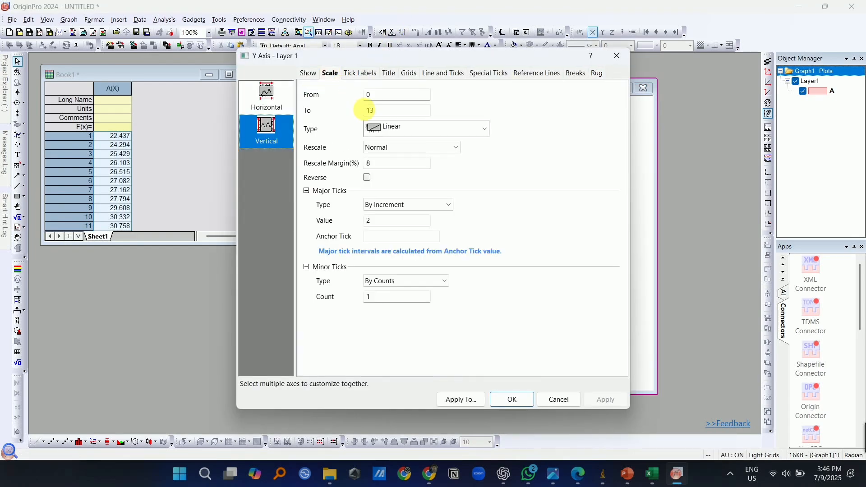
pyautogui.press('Return')
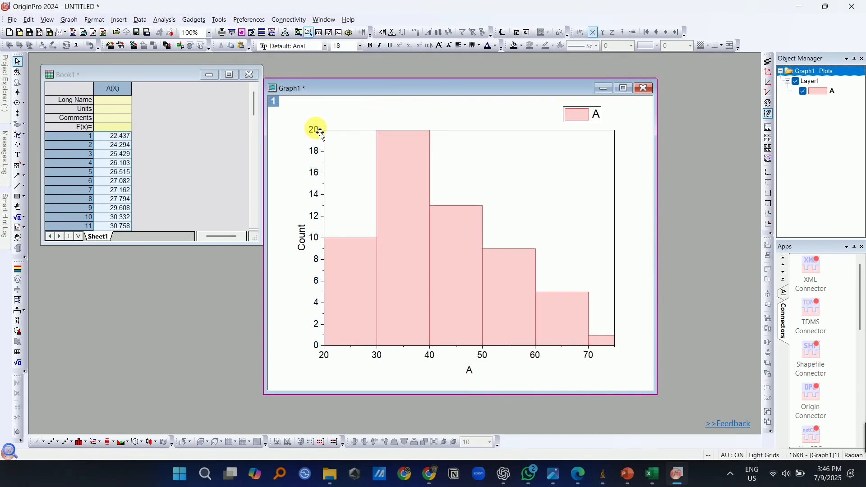
pyautogui.doubleClick(315, 130)
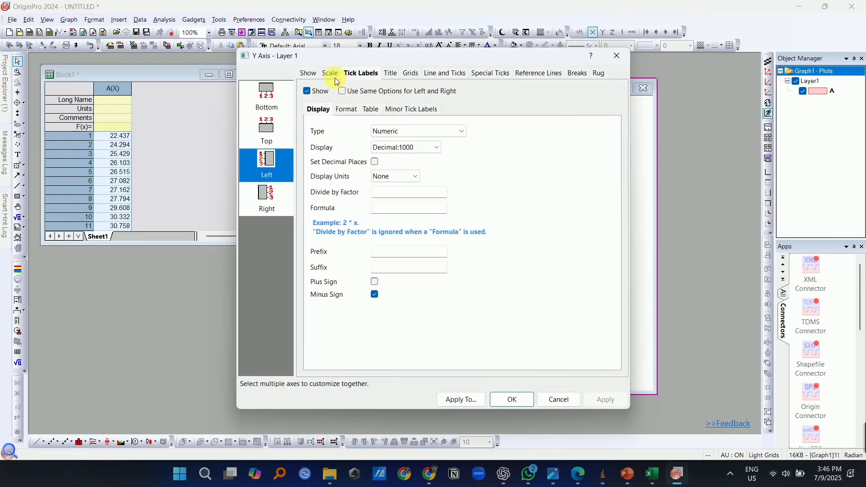
pyautogui.click(333, 77)
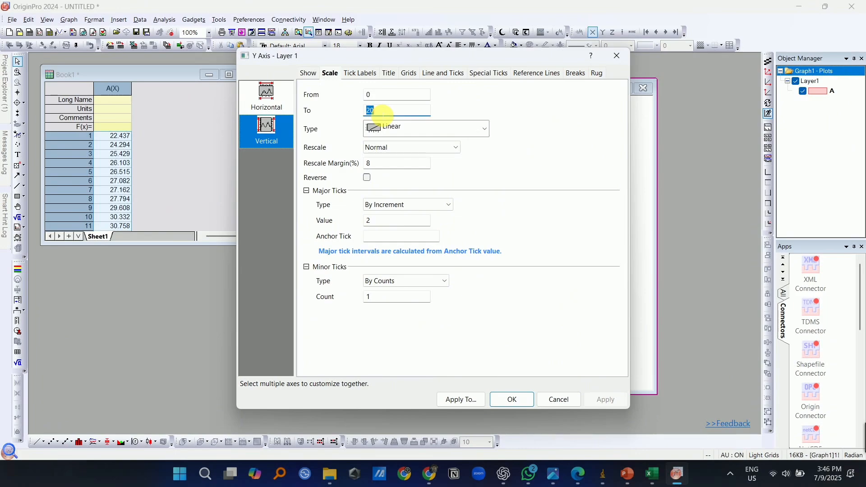
pyautogui.write('30')
pyautogui.press('Return')
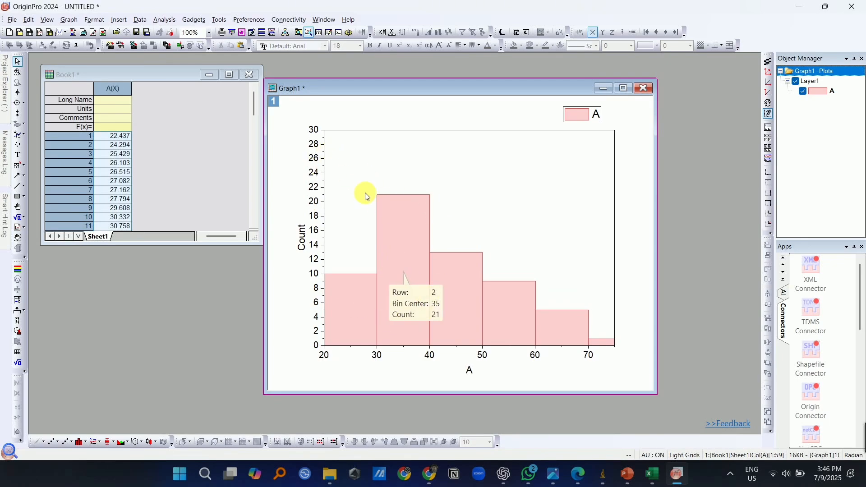
# Set the upper limit of the histogram's Y axis scale to 25.
pyautogui.doubleClick(319, 175)
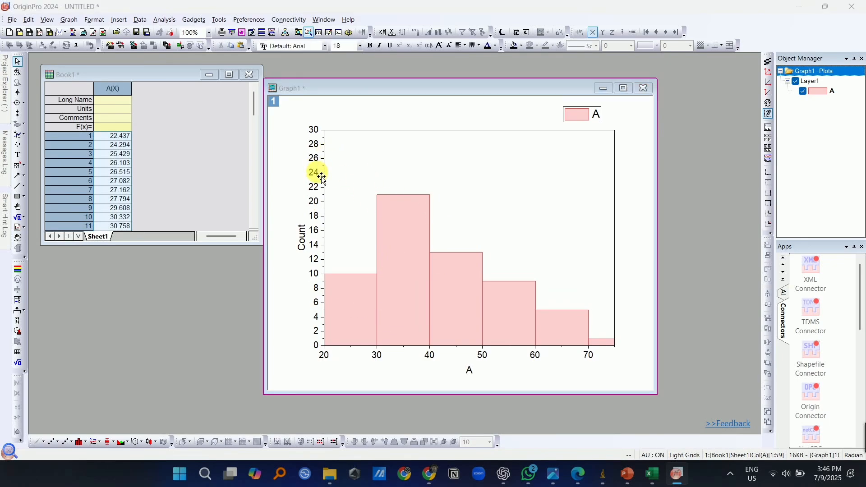
pyautogui.click(330, 73)
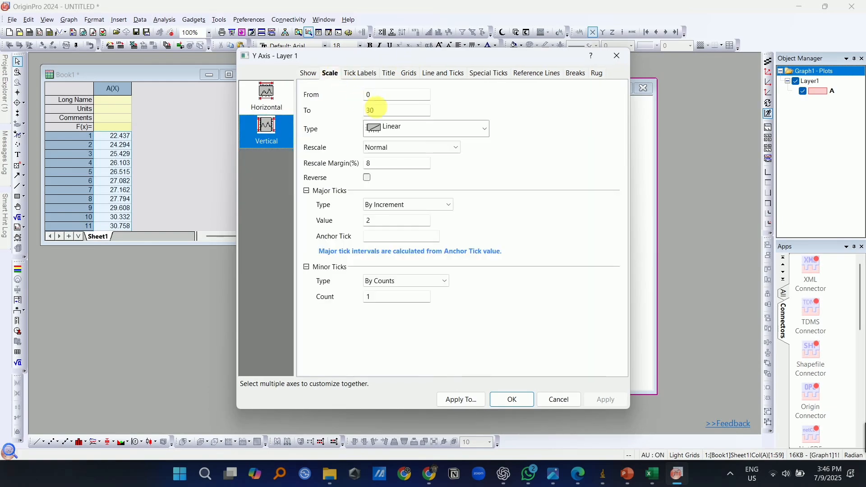
pyautogui.write('25')
pyautogui.press('Return')
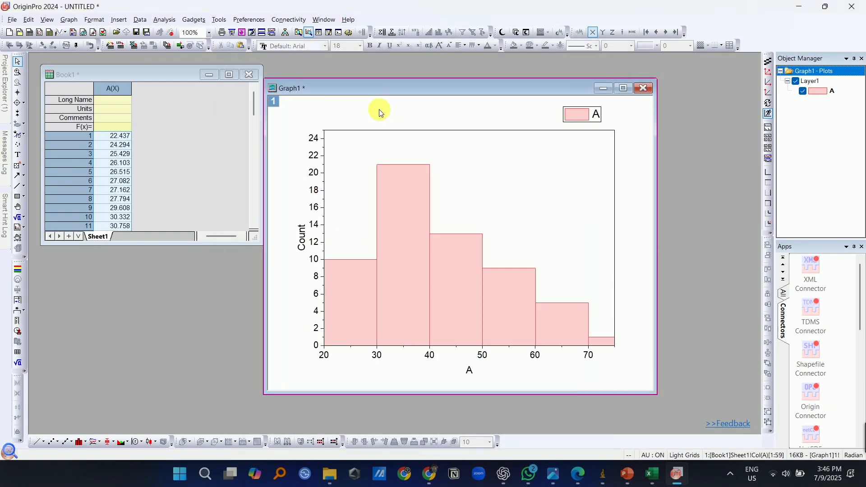
# Add a distribution curve of type Normal to the histogram.
pyautogui.moveTo(409, 304)
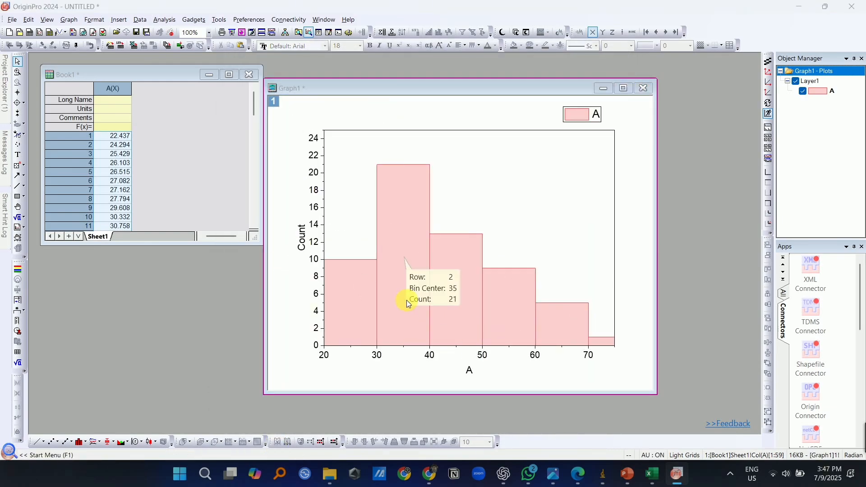
pyautogui.click(410, 232)
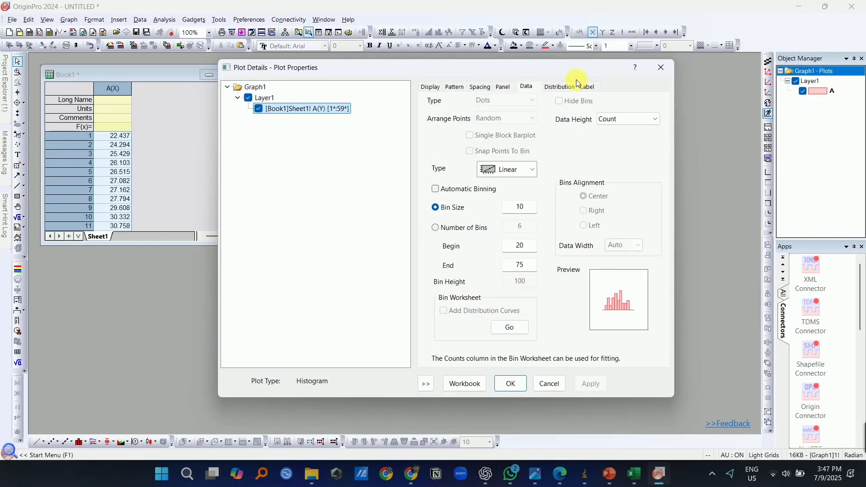
pyautogui.click(561, 87)
pyautogui.click(580, 106)
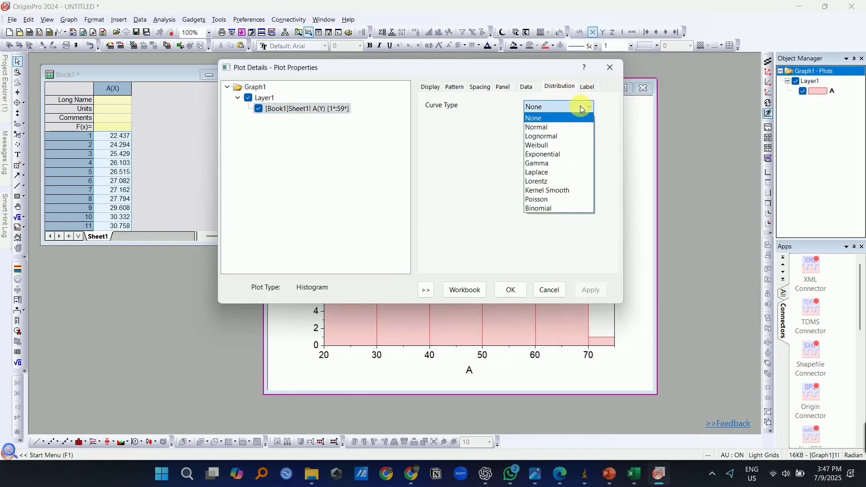
pyautogui.click(562, 128)
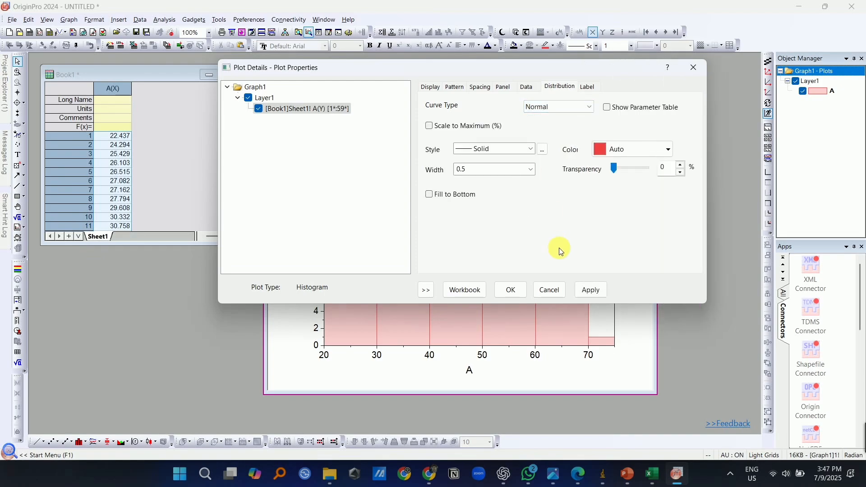
pyautogui.click(514, 292)
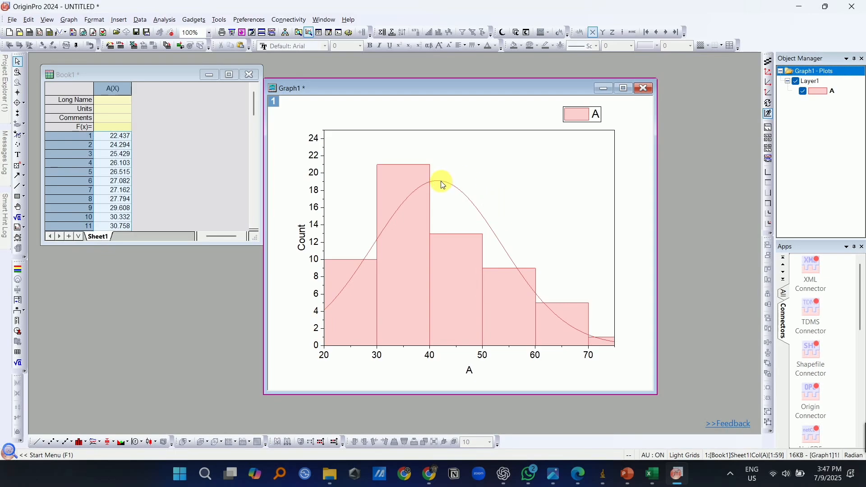
# Switch to the Excel workbook Results ZnO Final and examine the Mean, SD, Min and Max rows in B62:J65, including the mean length in J62.
pyautogui.moveTo(440, 345)
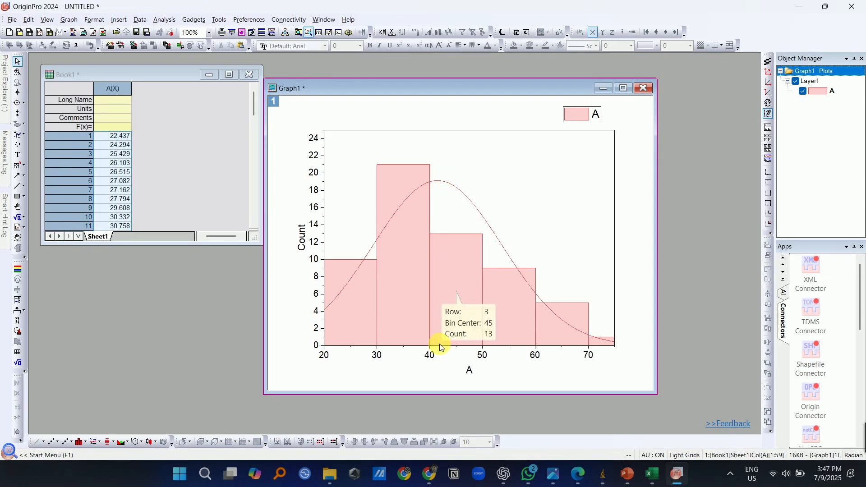
pyautogui.moveTo(652, 474)
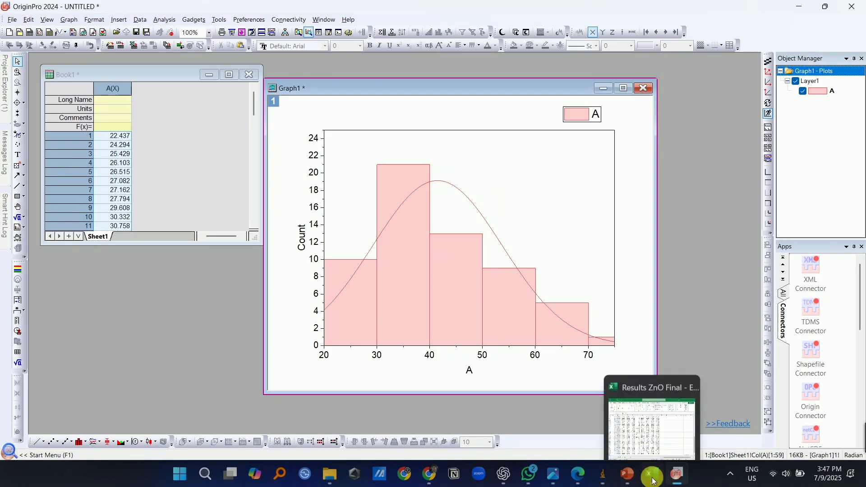
pyautogui.click(664, 434)
pyautogui.scroll(-7, 230, 284)
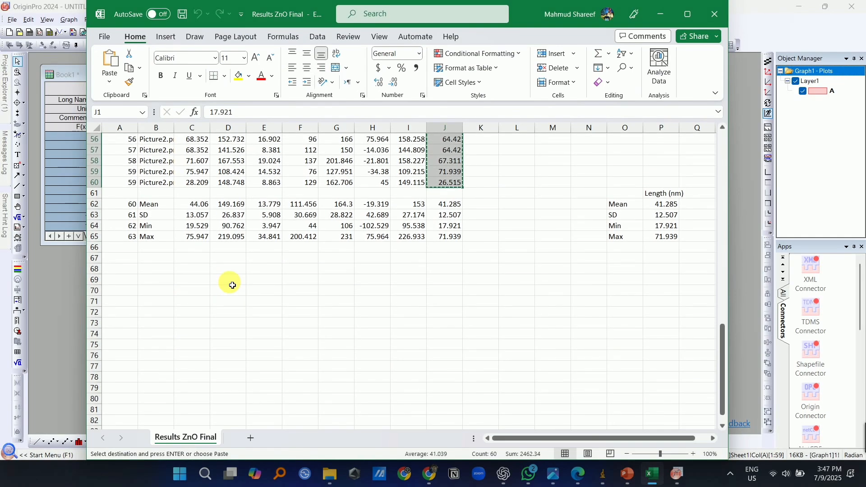
pyautogui.moveTo(147, 204); pyautogui.dragTo(451, 236)
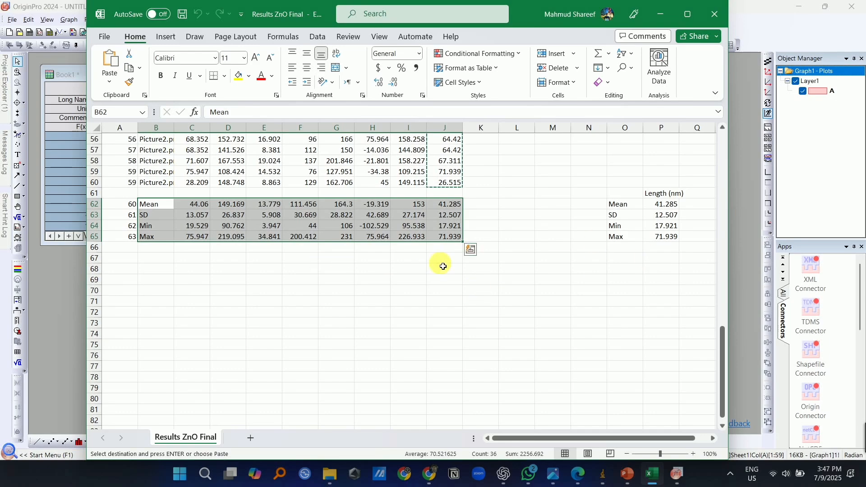
pyautogui.click(455, 208)
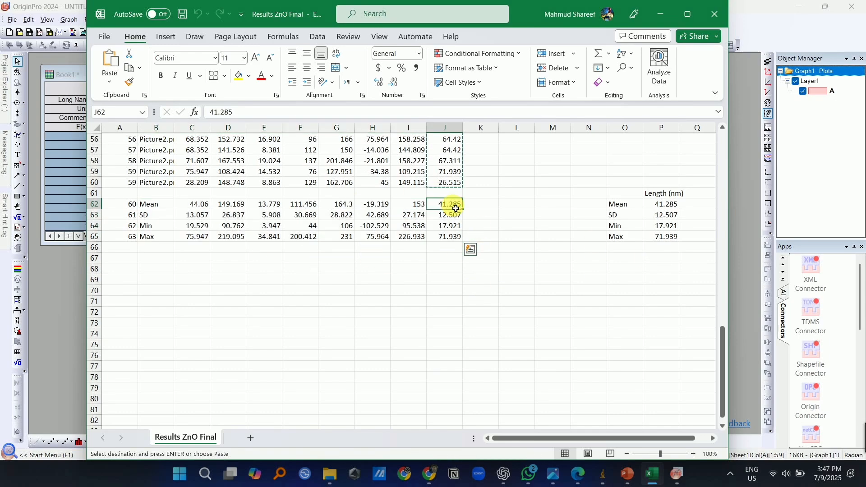
# Return to OriginPro and give column A of Book1 the long name Length and the units nm, then reactivate the histogram.
pyautogui.click(660, 14)
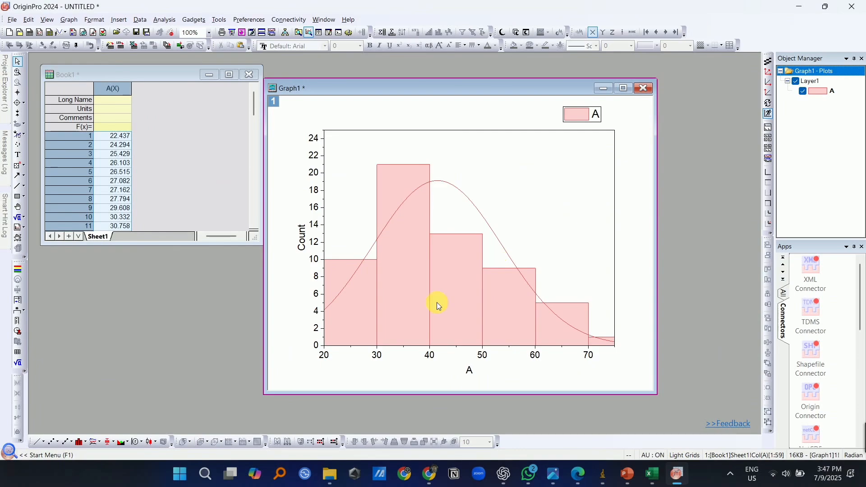
pyautogui.click(470, 373)
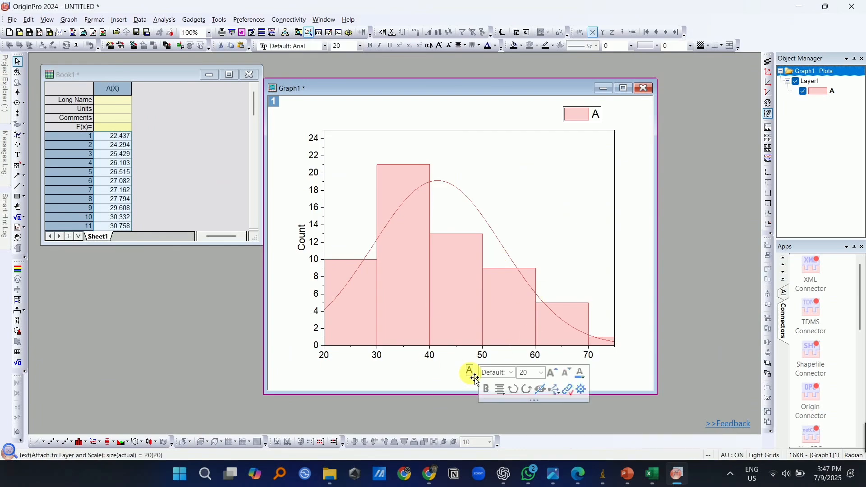
pyautogui.doubleClick(110, 100)
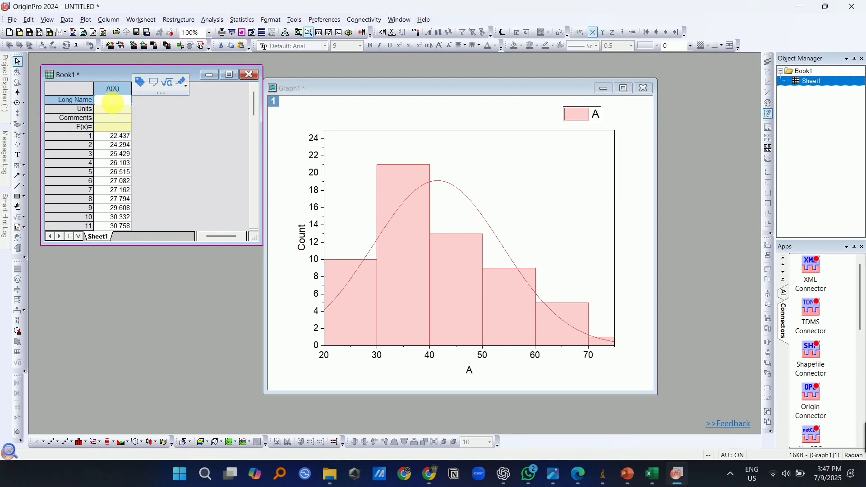
pyautogui.write('Length')
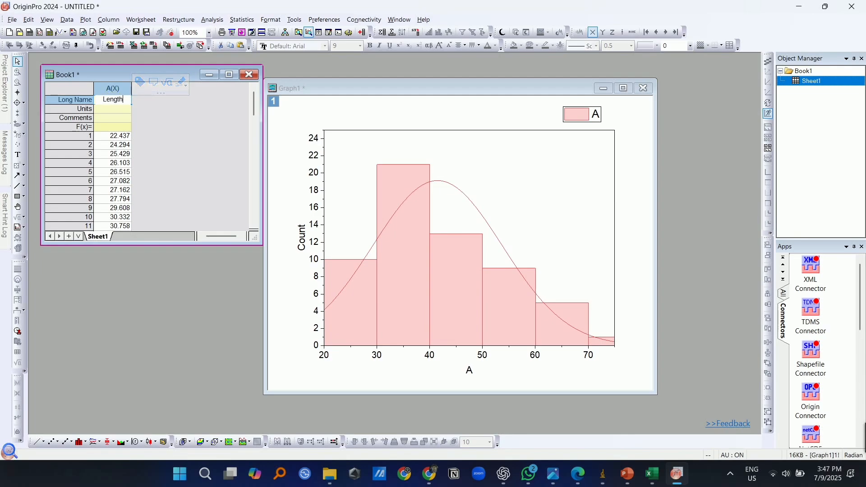
pyautogui.click(105, 112)
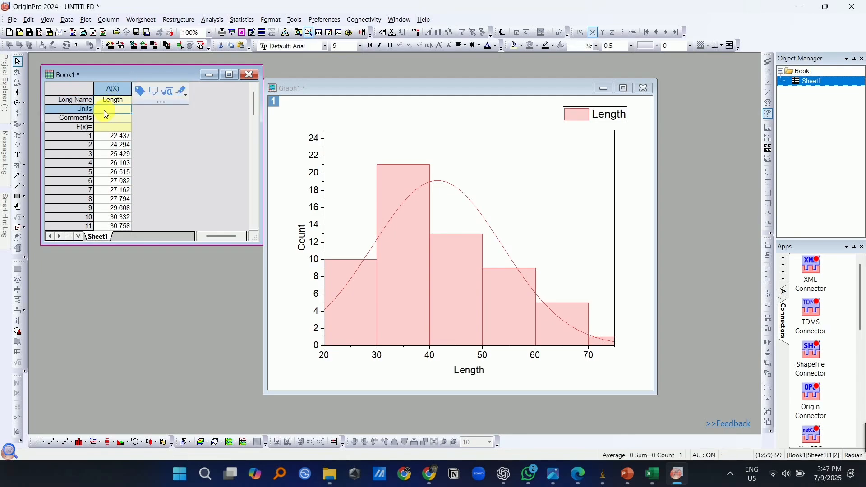
pyautogui.write('nm')
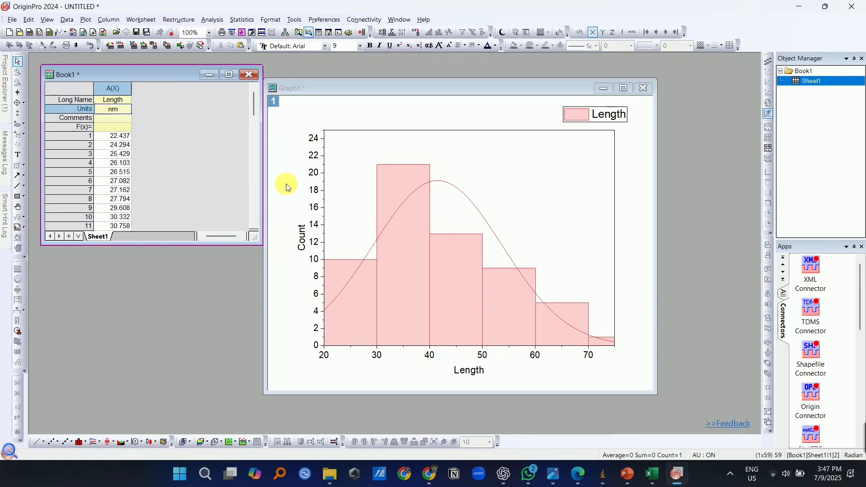
pyautogui.click(495, 293)
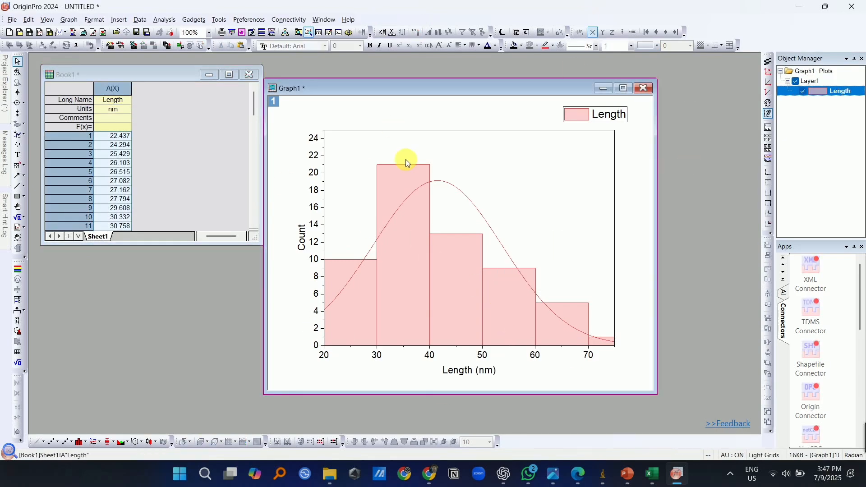
pyautogui.rightClick(506, 120)
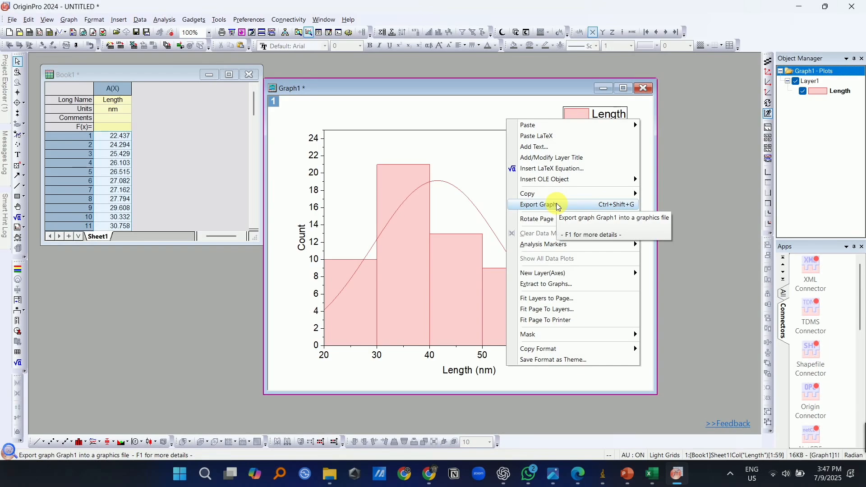
pyautogui.click(699, 185)
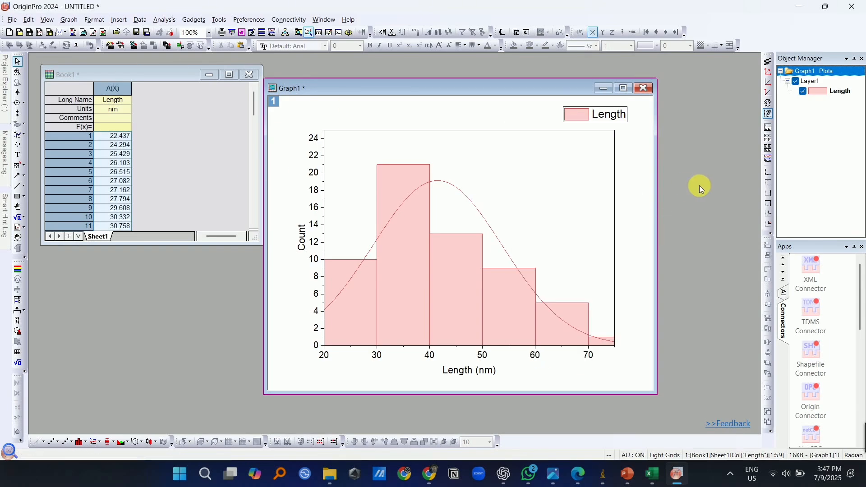